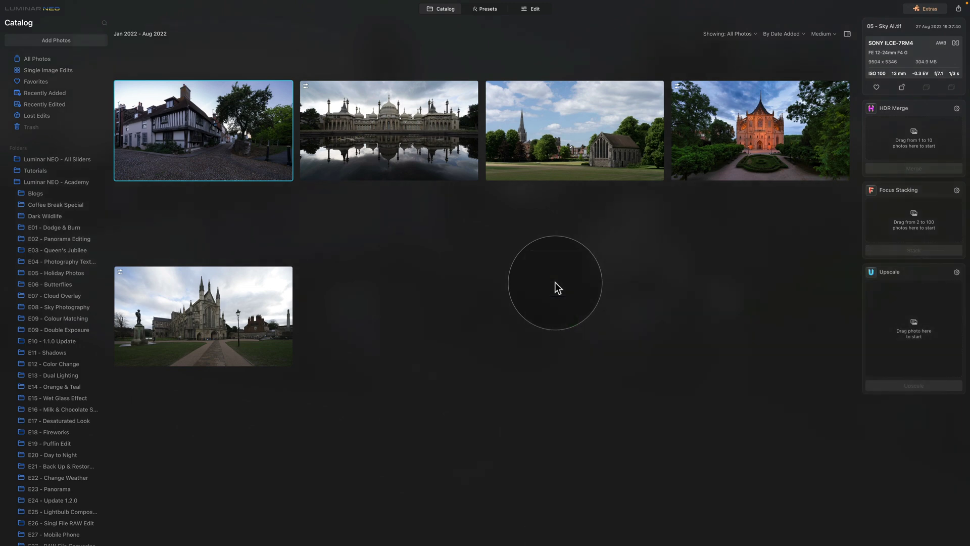
Step: Open the cathedral photo with the soldier statue for editing and expand the Light settings of the Develop tool
left_click(190, 307)
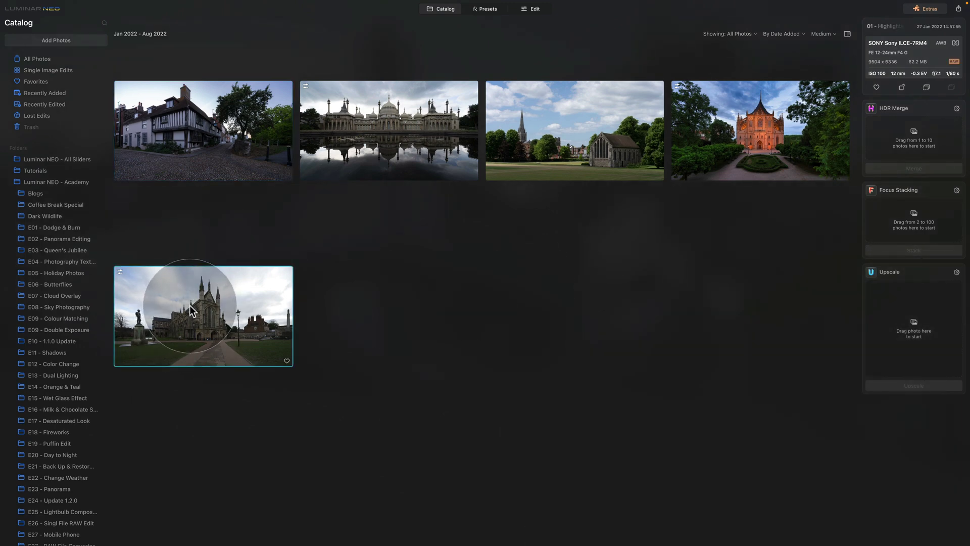
left_click(537, 9)
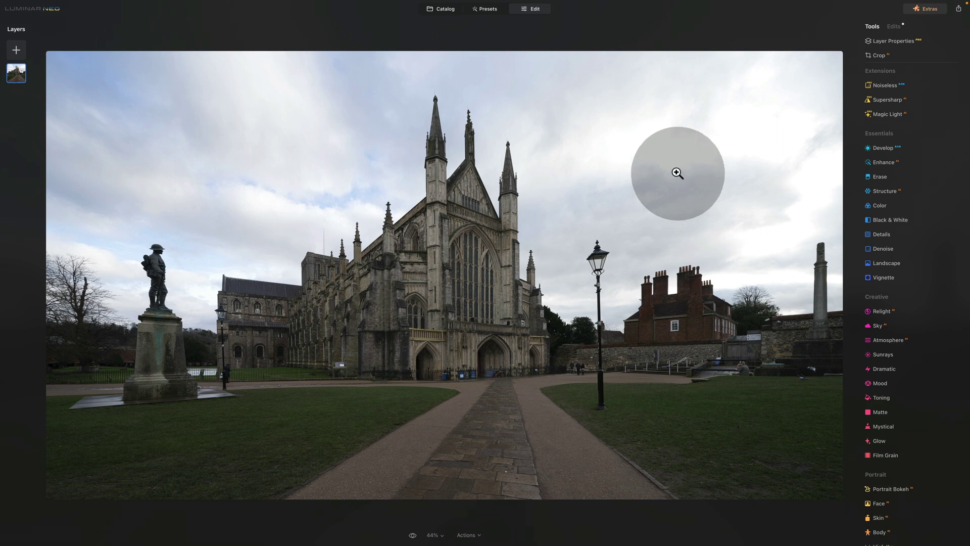
left_click(884, 148)
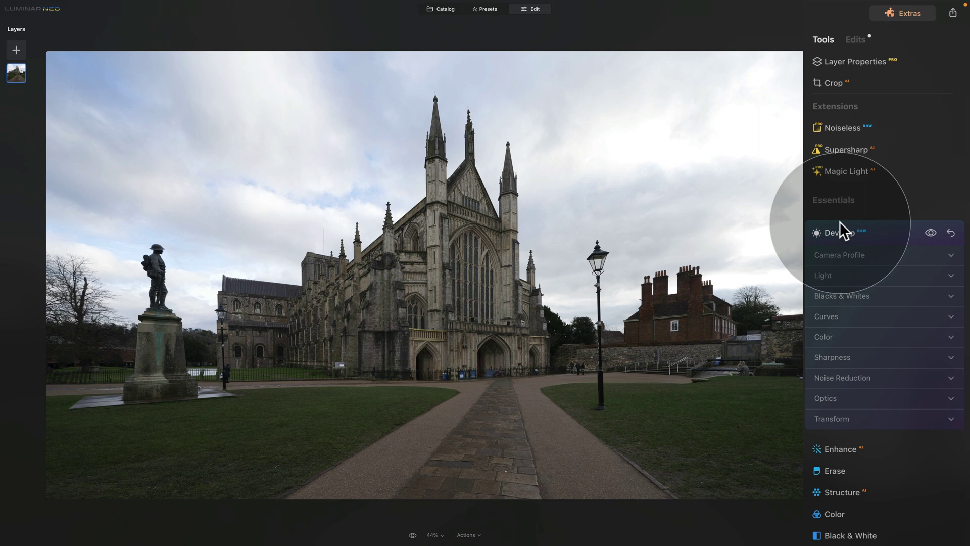
left_click(829, 275)
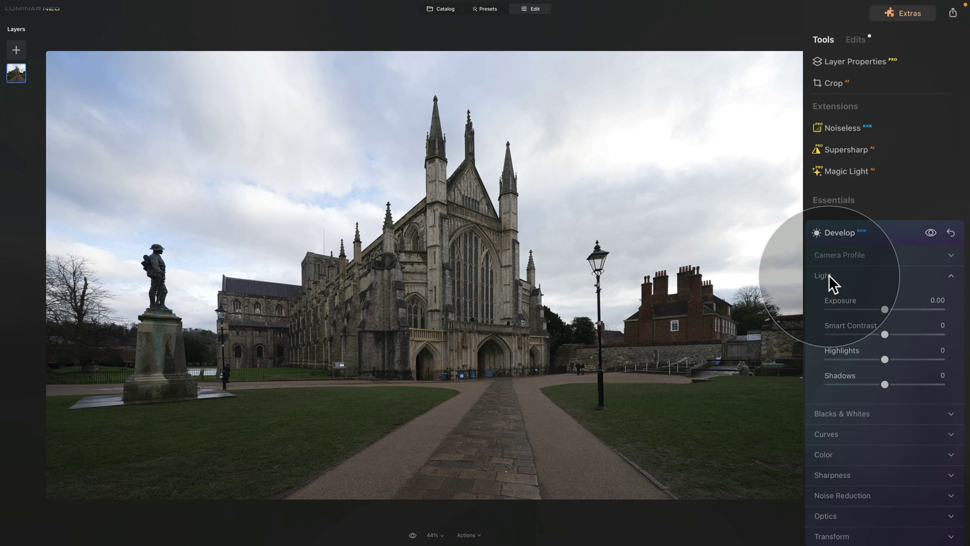
Step: Set Highlights to -100 and Exposure to -0.52, and raise Shadows to brighten the dark foreground
scroll(829, 274, "down", 3)
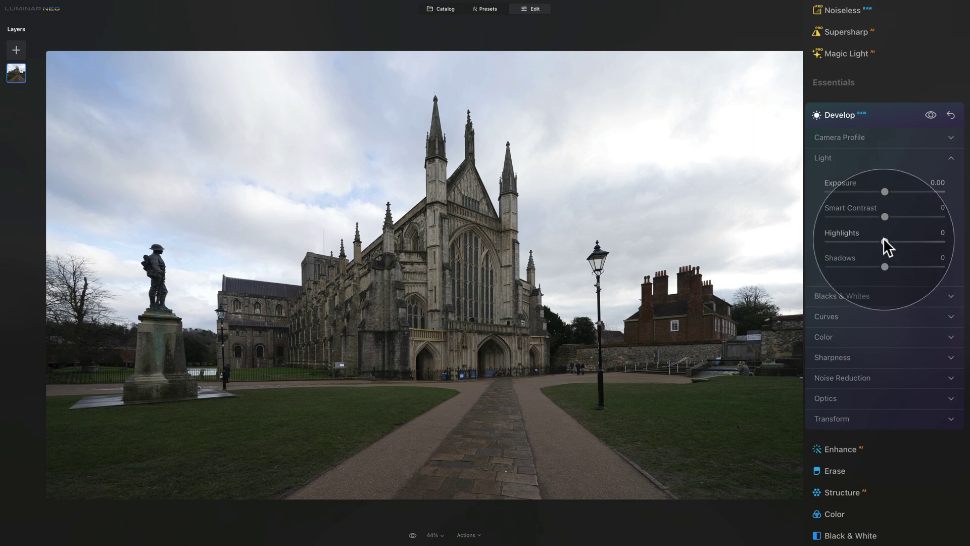
left_click_drag(884, 240, 827, 240)
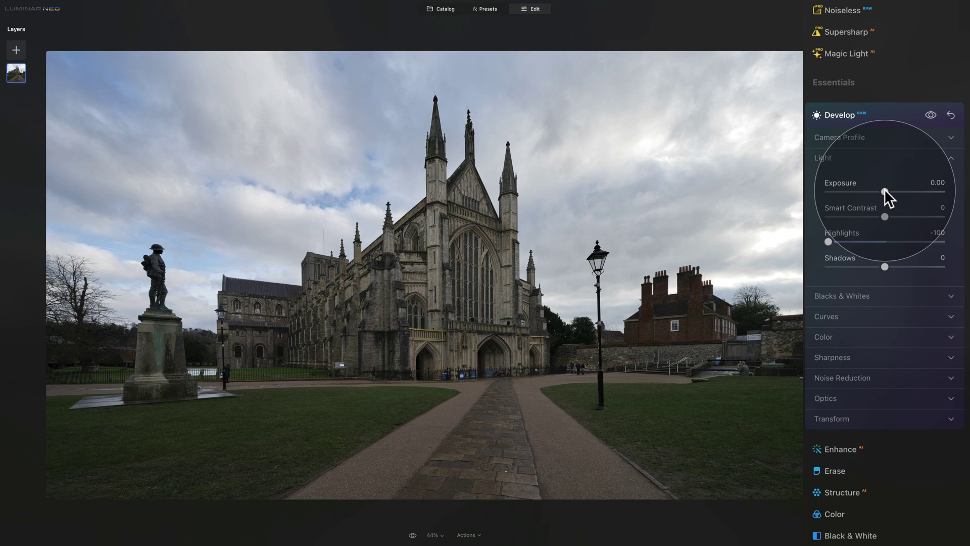
left_click_drag(885, 191, 878, 191)
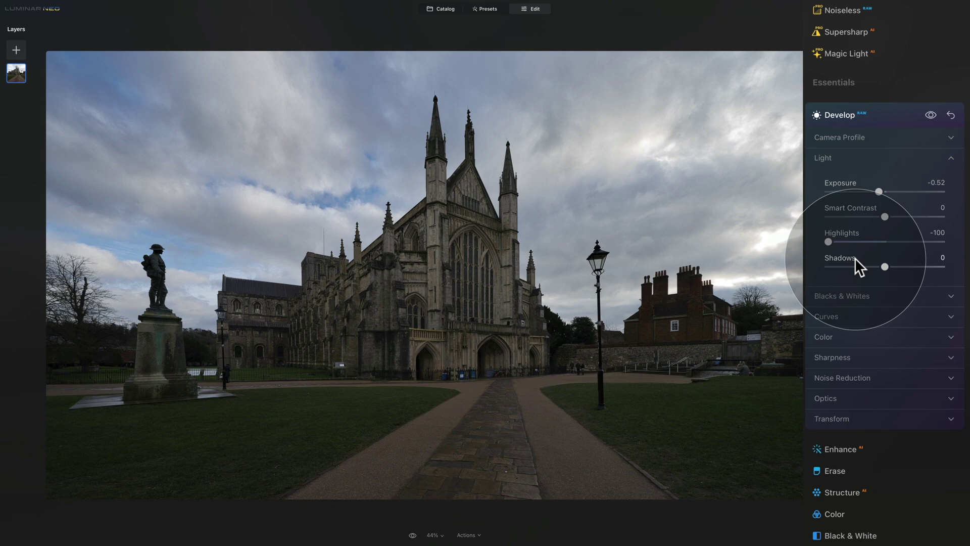
left_click_drag(884, 266, 903, 273)
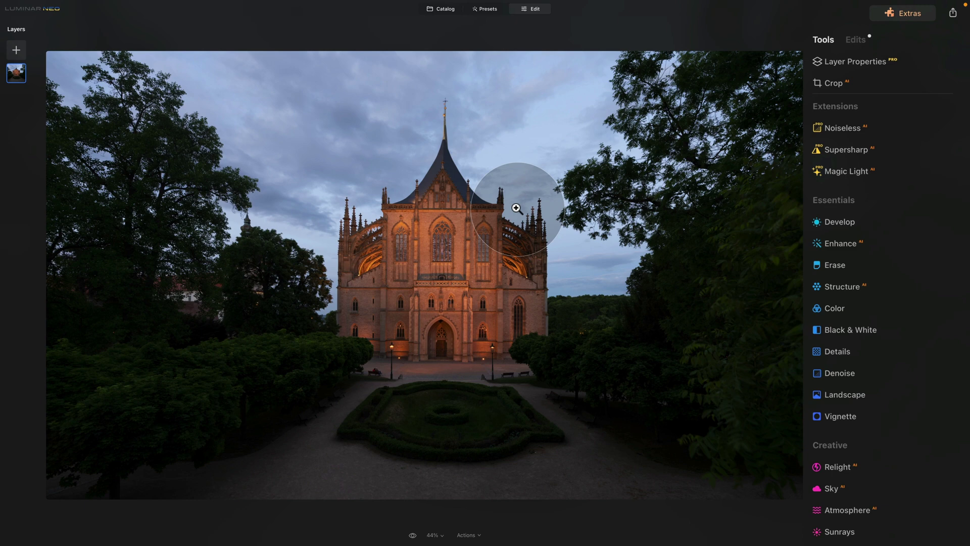
Step: Enhance the orange-lit church photo with Accent set to 60 and Sky Enhancer set to 30
left_click(847, 242)
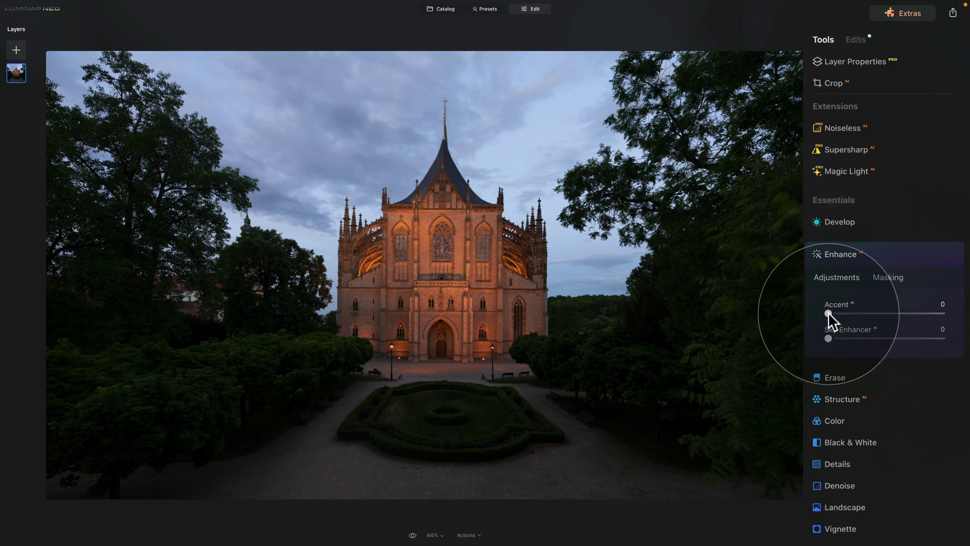
left_click_drag(828, 312, 896, 311)
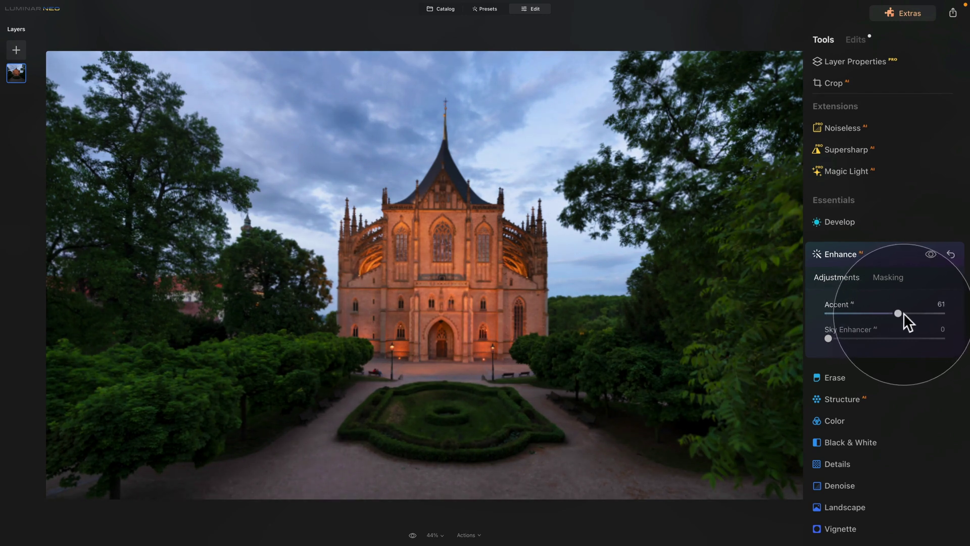
left_click(902, 313)
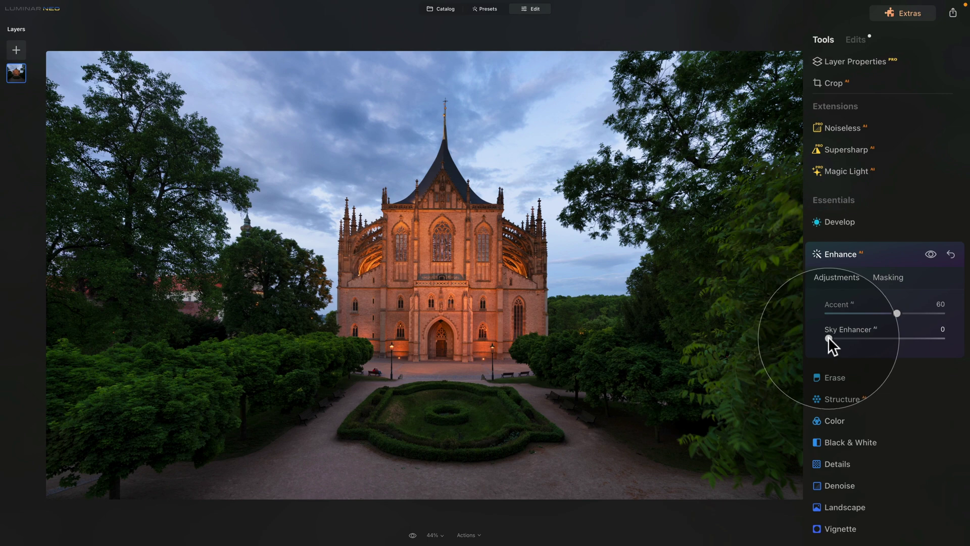
left_click_drag(829, 337, 865, 339)
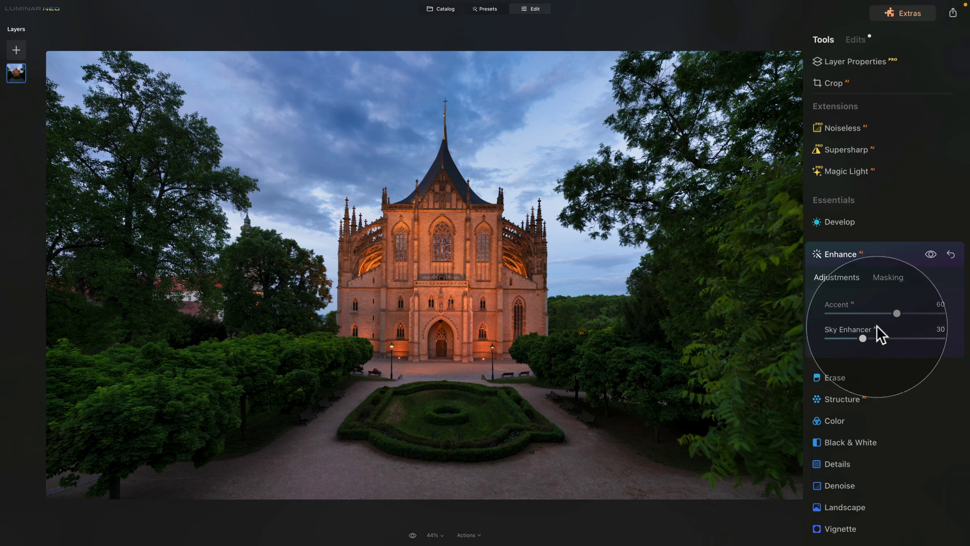
Step: Restrict the Enhance adjustments to the sky with an AI mask, and compare the photo with and without them
left_click(881, 276)
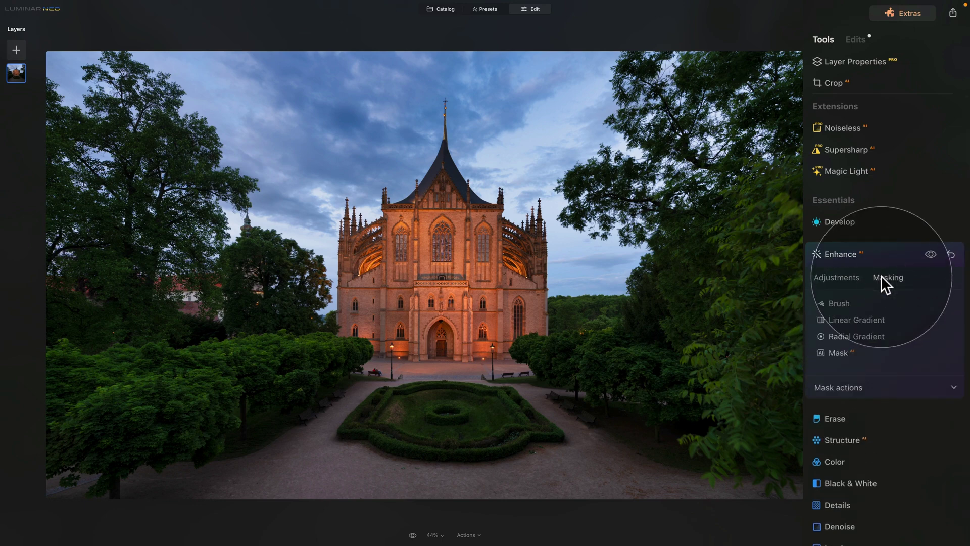
left_click(837, 352)
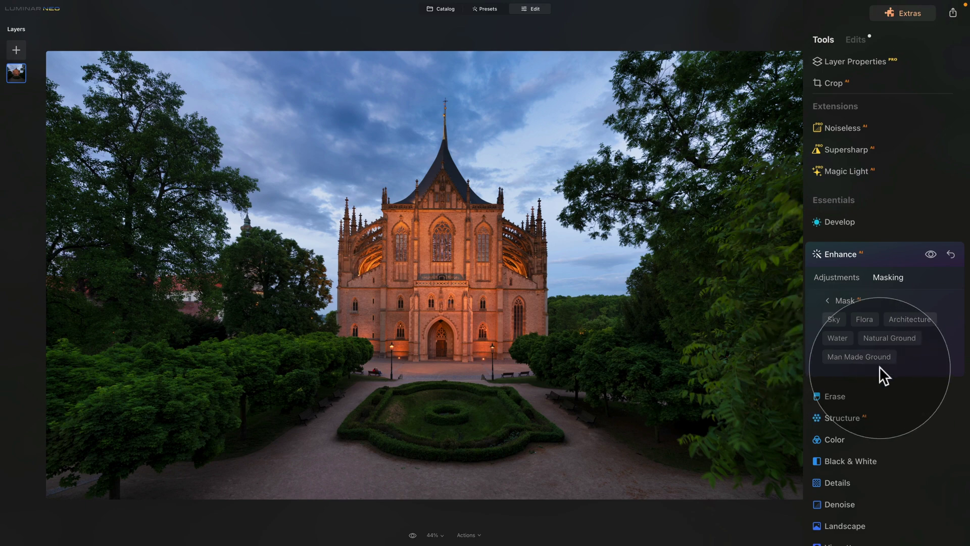
left_click(837, 317)
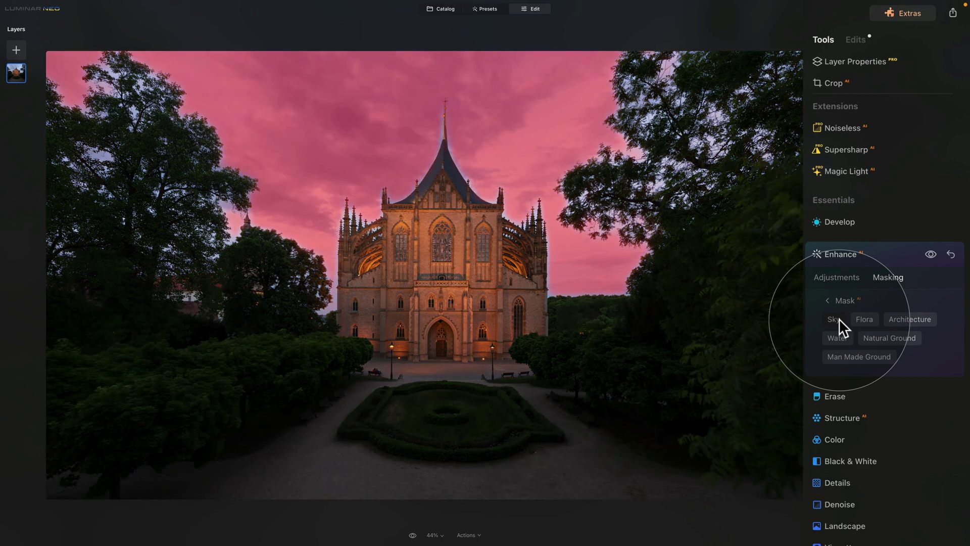
left_click(830, 299)
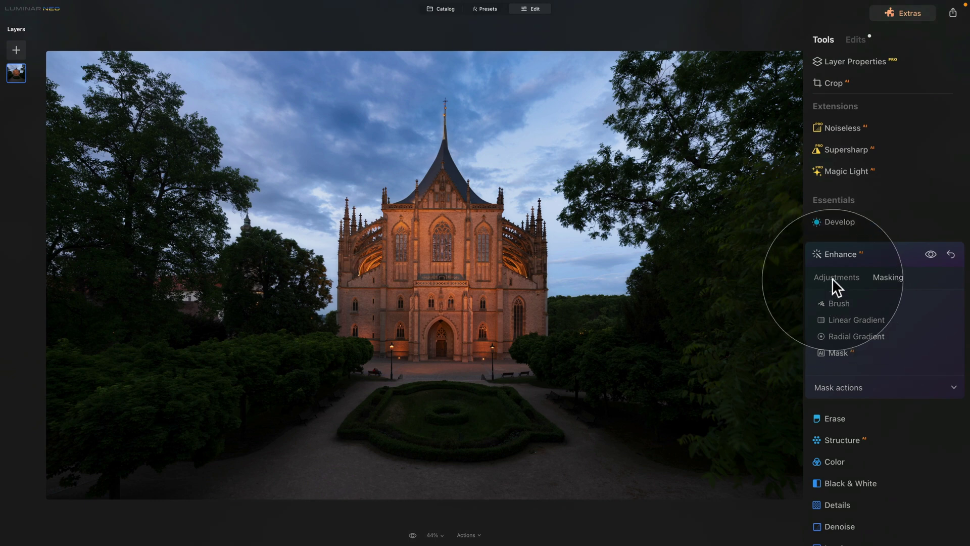
left_click(833, 276)
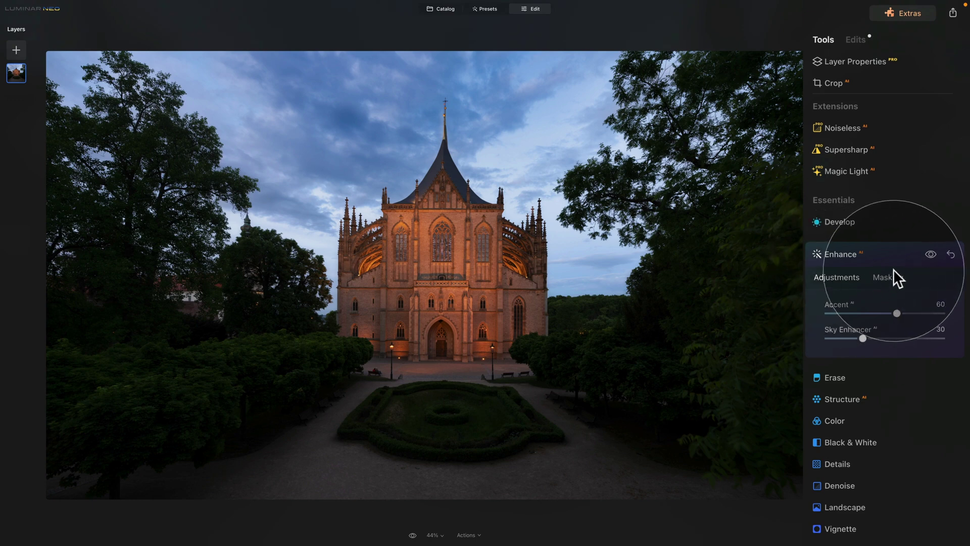
left_click(928, 254)
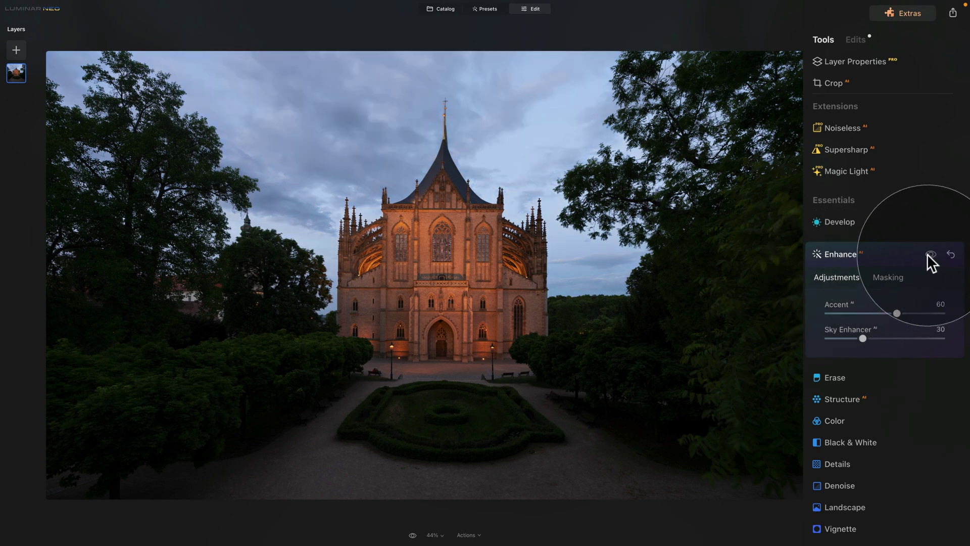
left_click(929, 254)
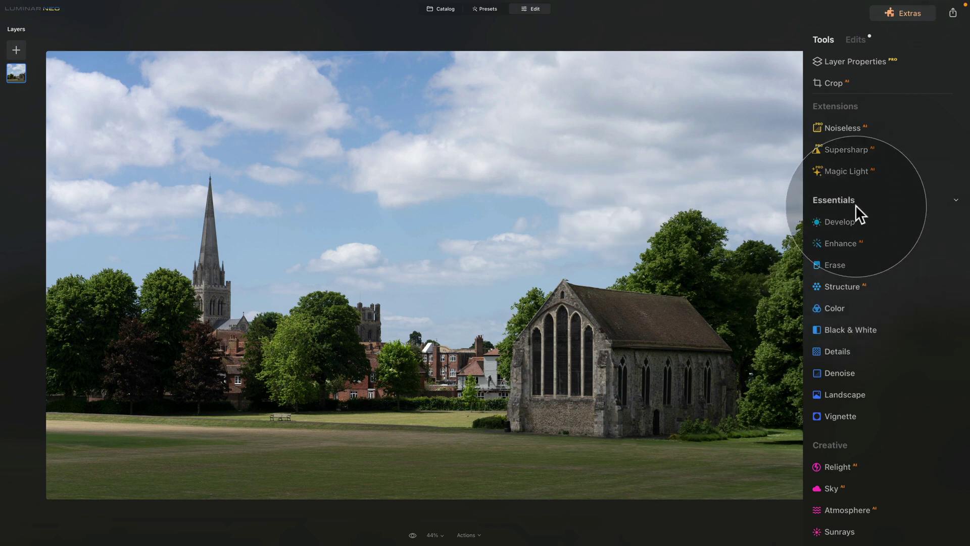
Step: Set the blue saturation to 55 in the Color tool's HSL settings for the stone chapel and spire photo
left_click(834, 308)
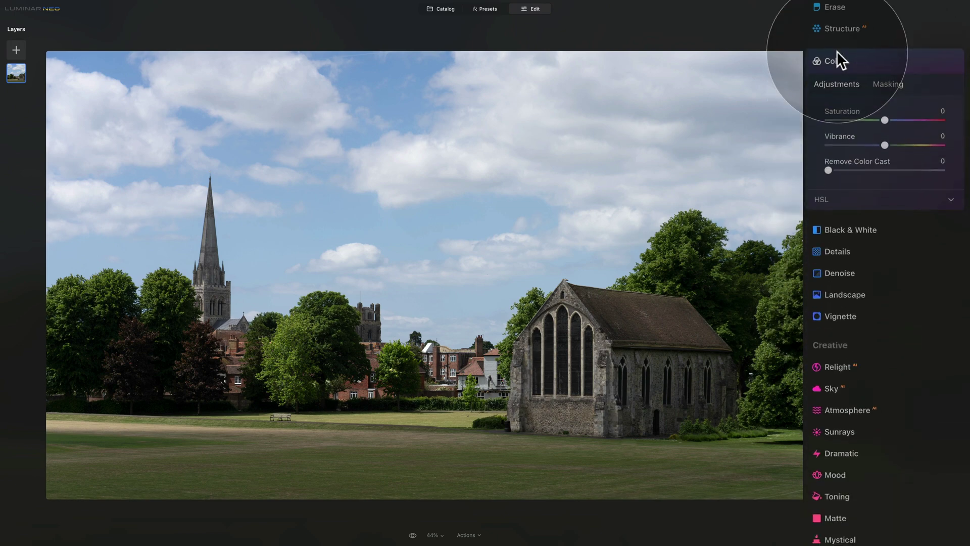
left_click(856, 197)
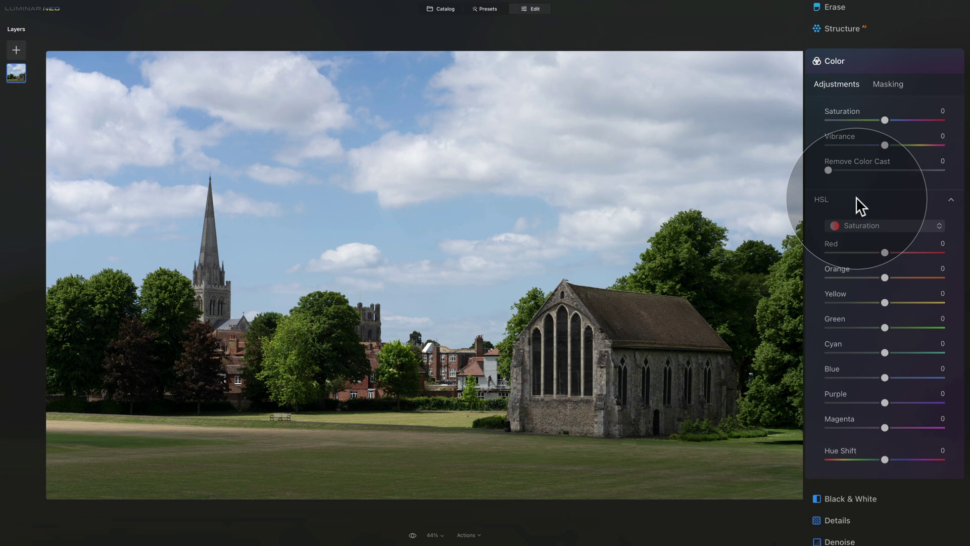
left_click(899, 226)
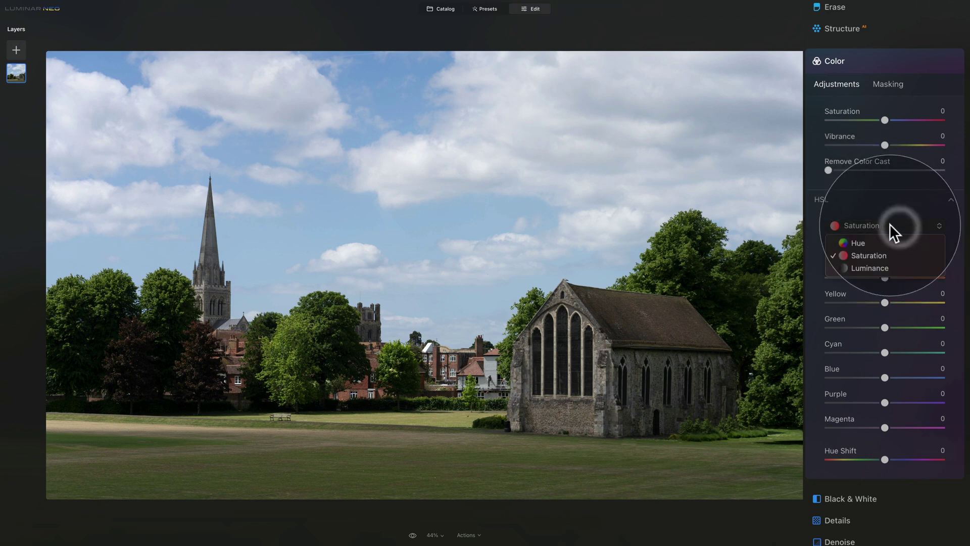
left_click(892, 257)
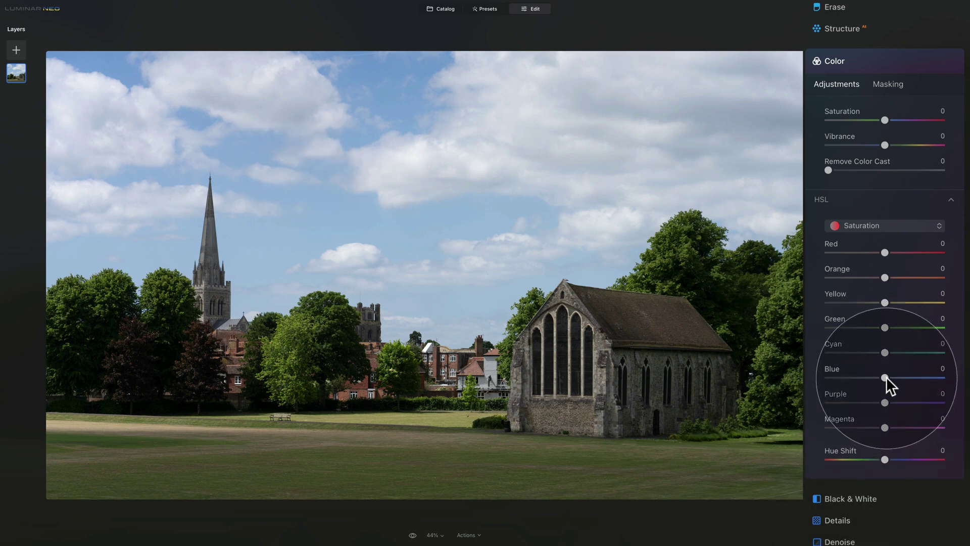
left_click_drag(885, 377, 927, 386)
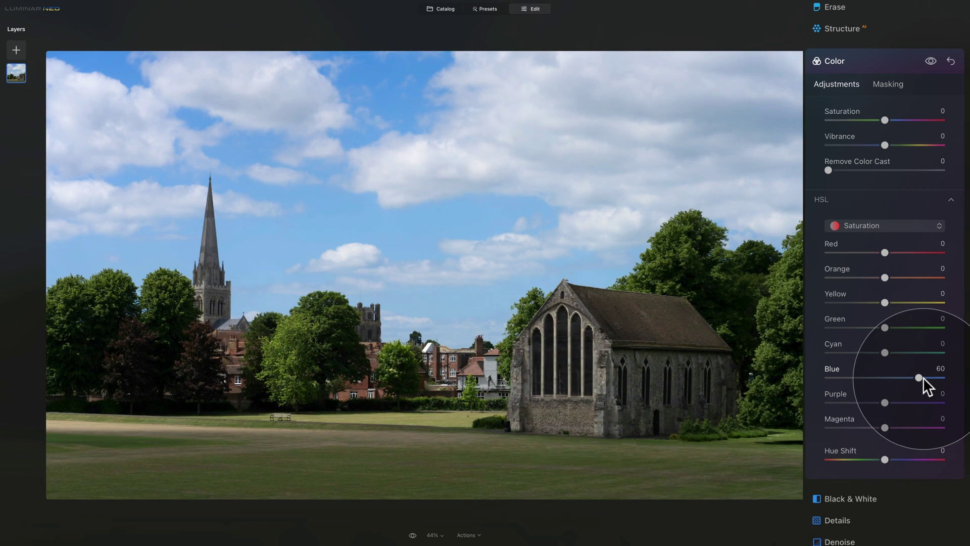
left_click_drag(922, 377, 923, 385)
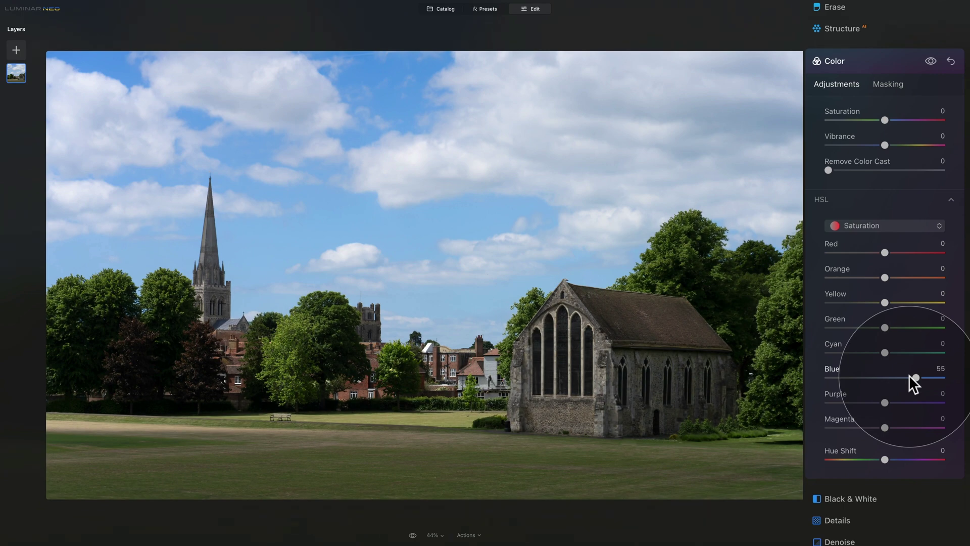
Step: Set the blue luminance to -70 in HSL, and compare the photo with and without the color changes
left_click(887, 224)
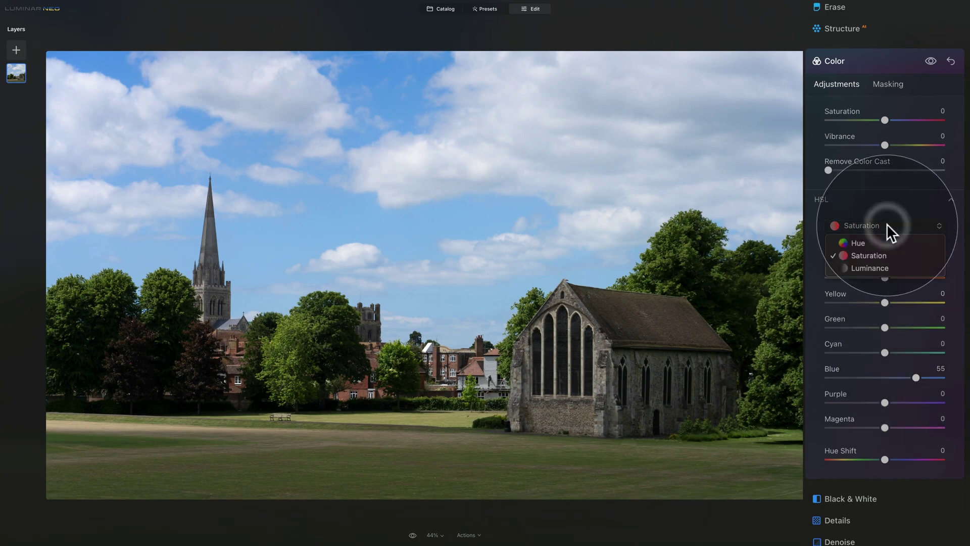
left_click(874, 267)
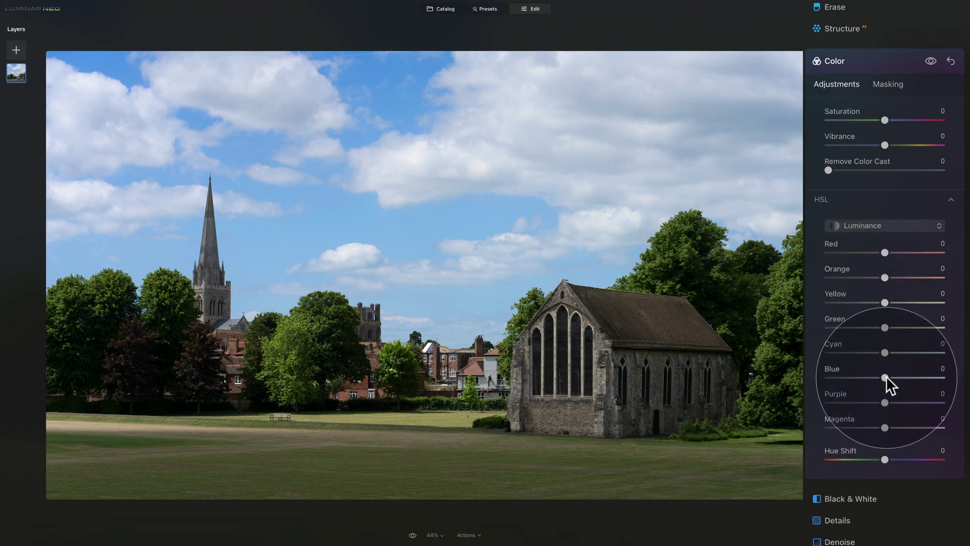
left_click_drag(885, 378, 841, 371)
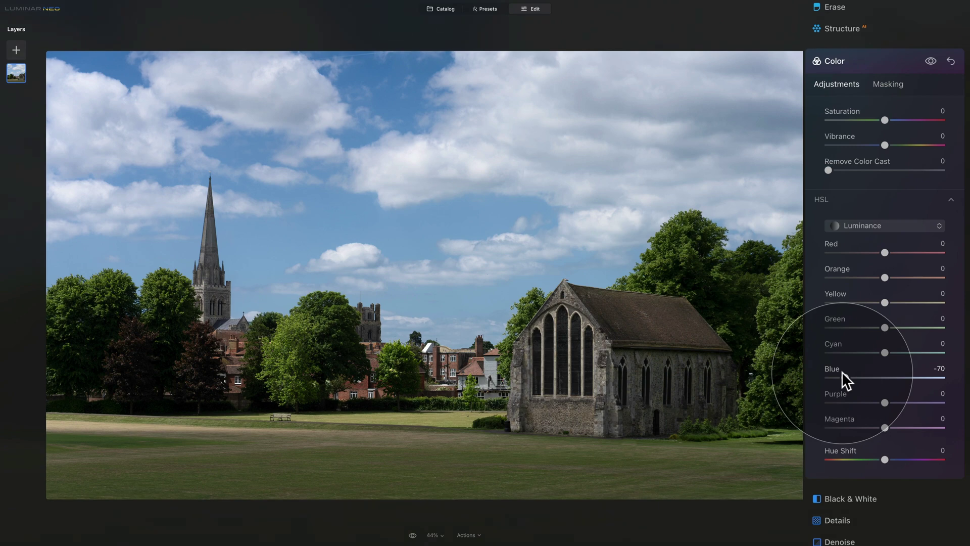
left_click(930, 60)
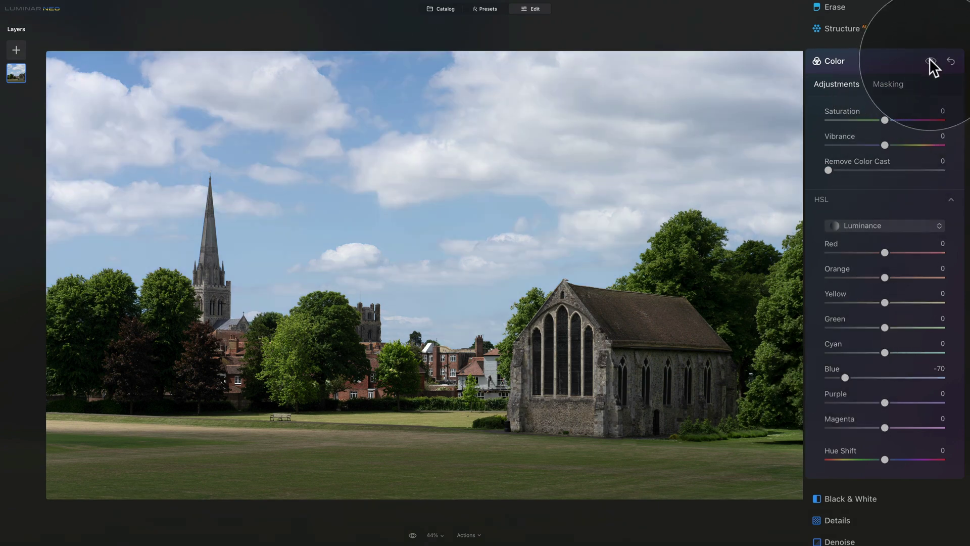
left_click(930, 60)
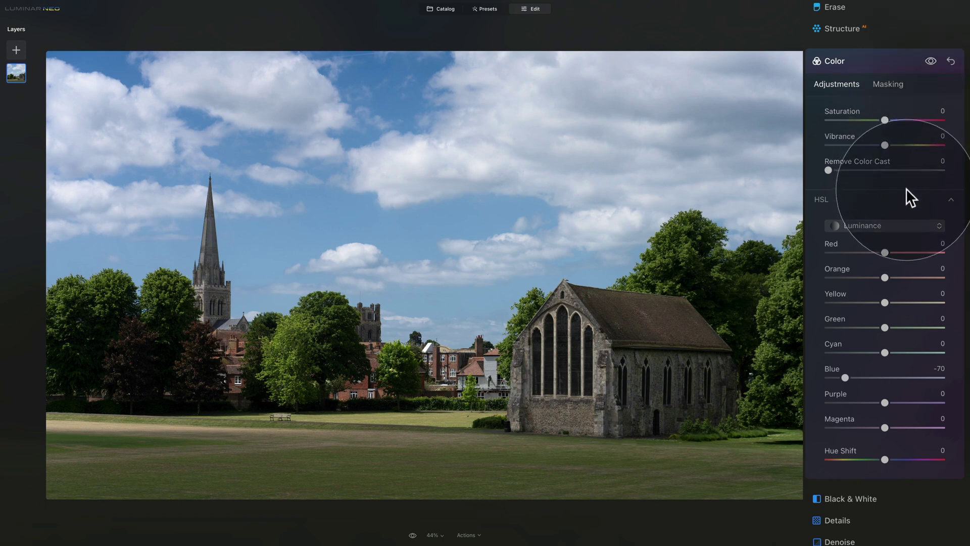
Step: Set the blue saturation to 75 in HSL, and compare the photo before and after the color changes
left_click(892, 226)
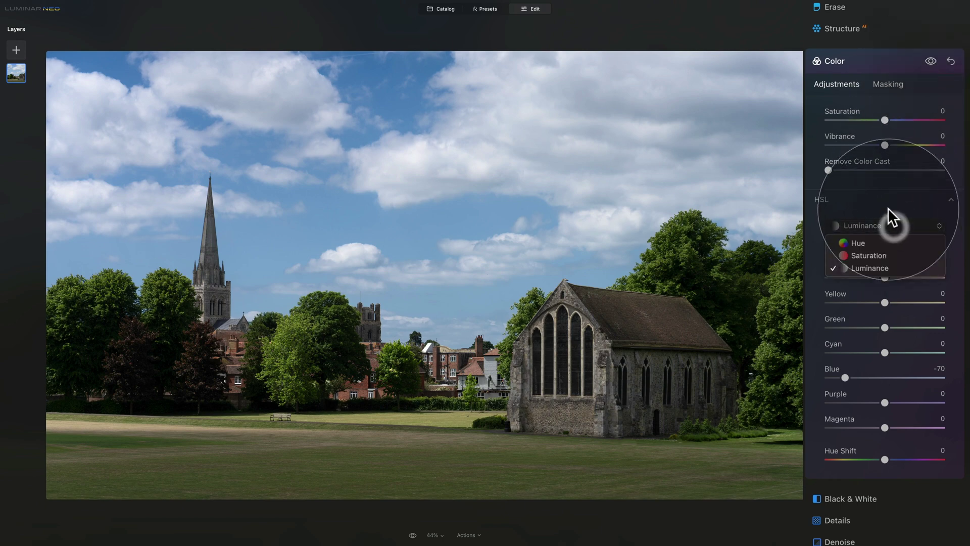
left_click(886, 255)
left_click_drag(915, 377, 929, 378)
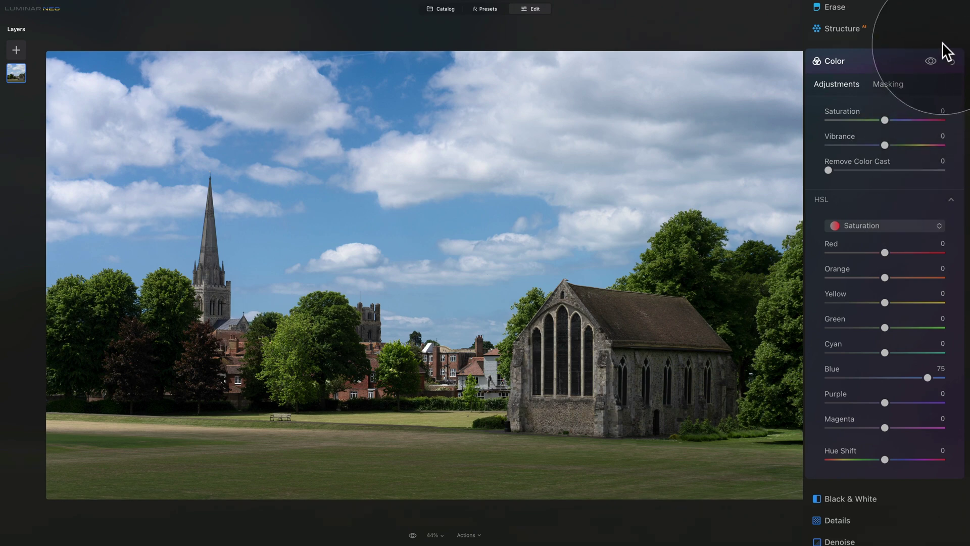
left_click(930, 60)
left_click(929, 61)
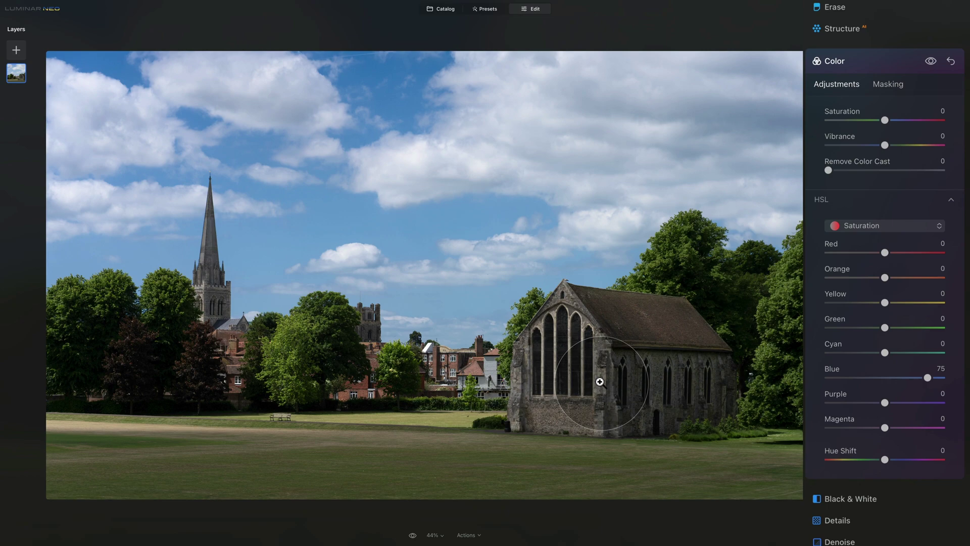
Step: Restrict the Color adjustments on the chapel photo to the sky with an AI mask
left_click(886, 84)
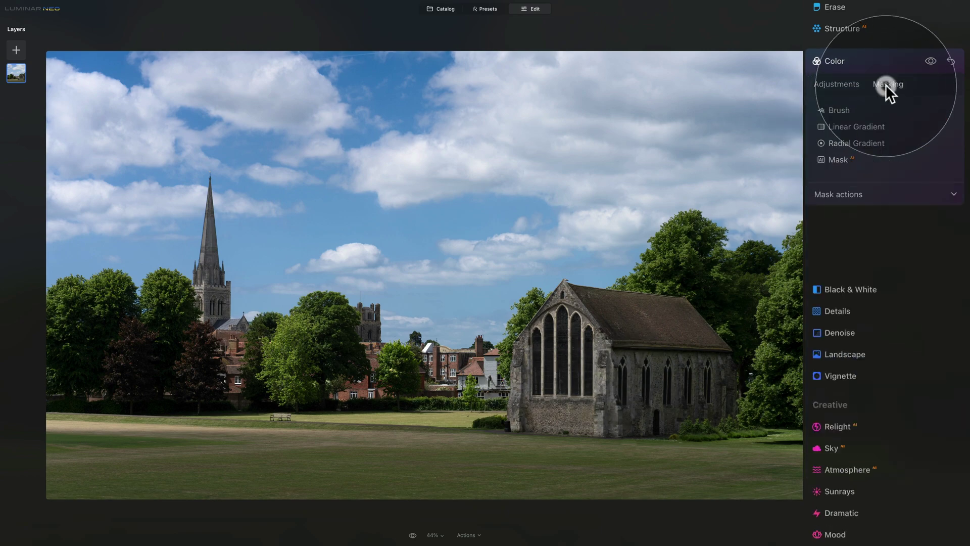
left_click(850, 157)
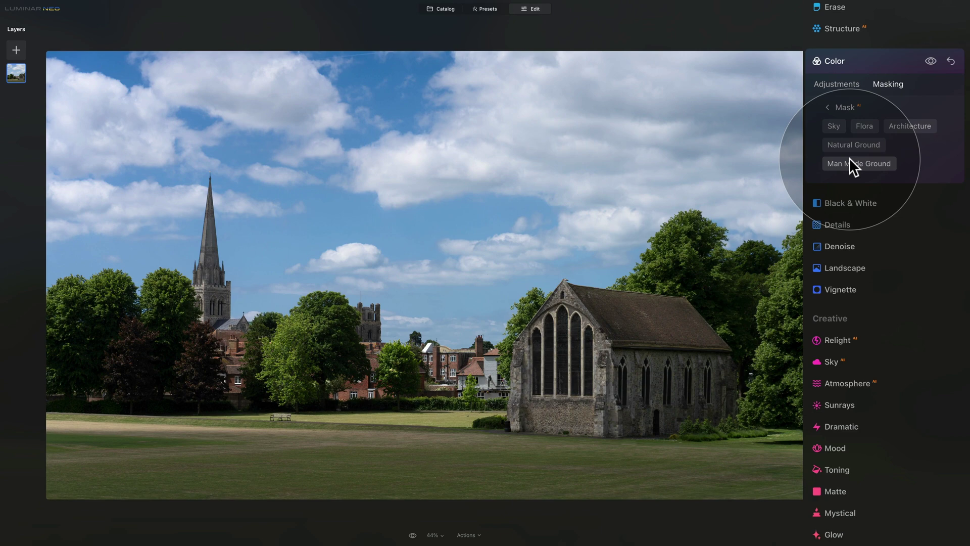
left_click(835, 129)
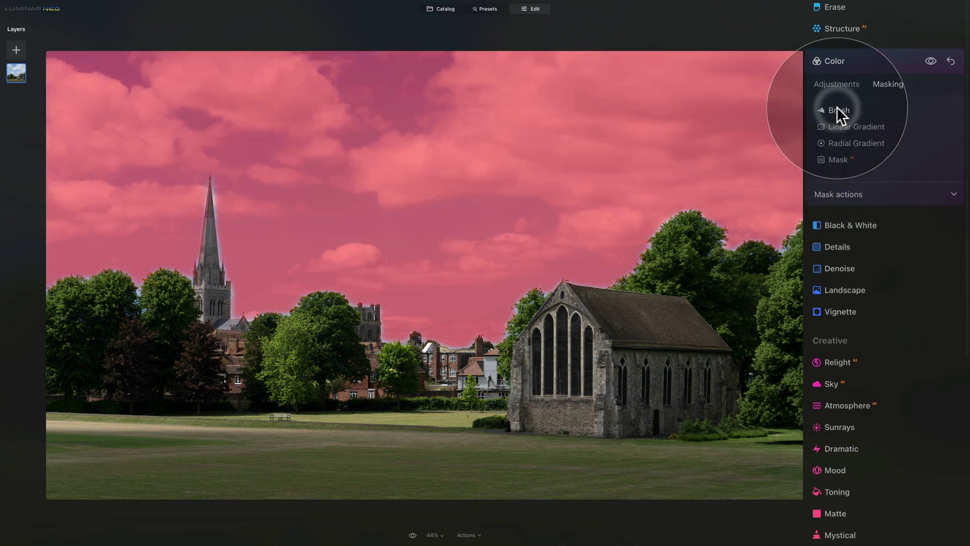
left_click(839, 84)
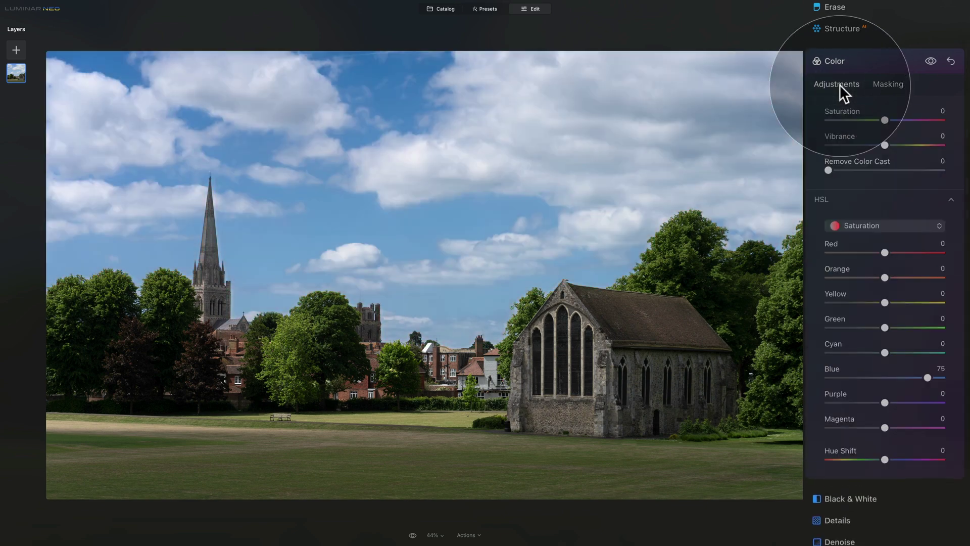
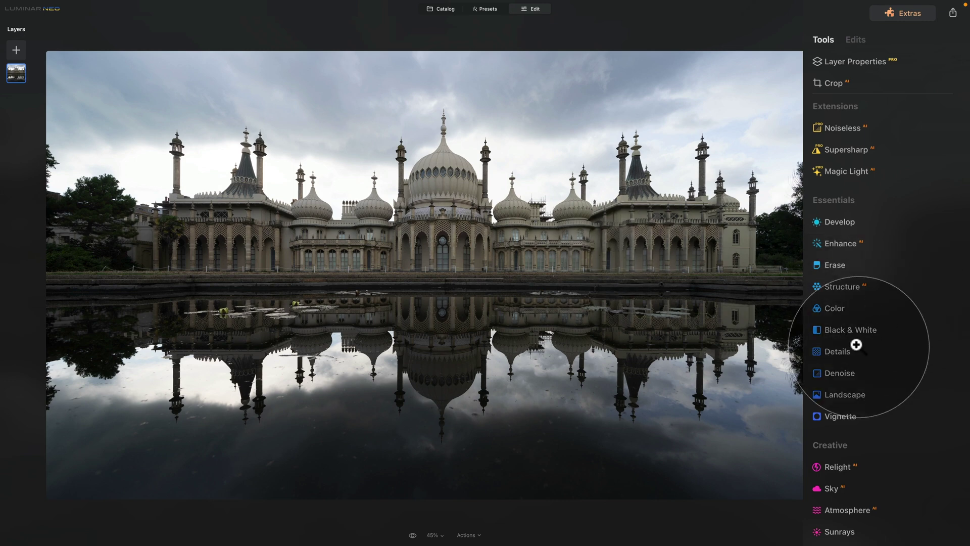
Step: Apply Supercontrast to the domed palace photo with Highlights Contrast at 100 and Highlights Balance at 89
scroll(849, 386, "down", 7)
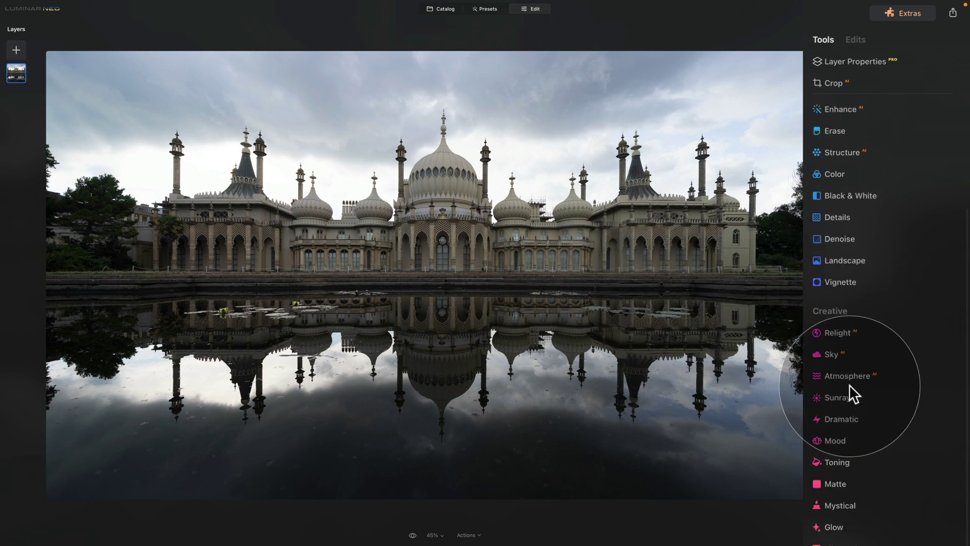
scroll(853, 495, "down", 1)
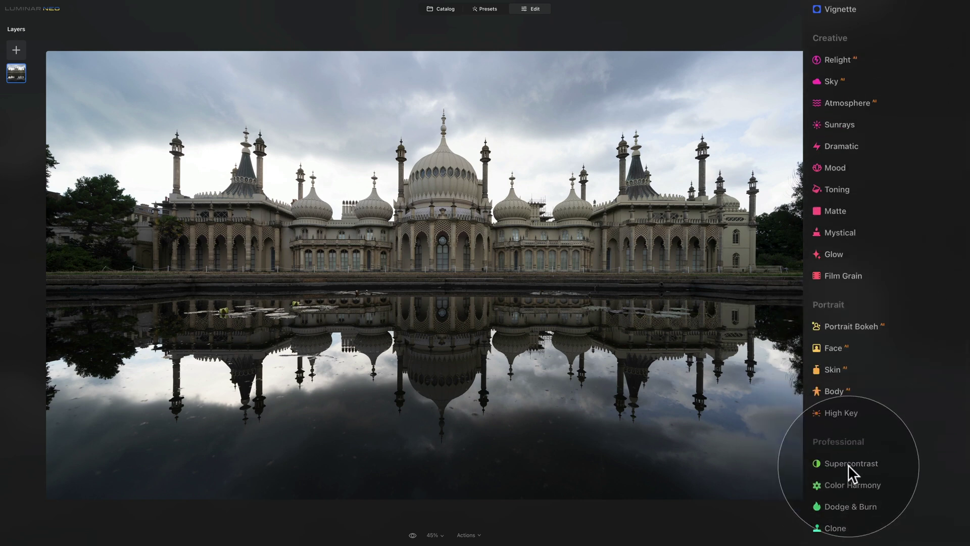
left_click(847, 464)
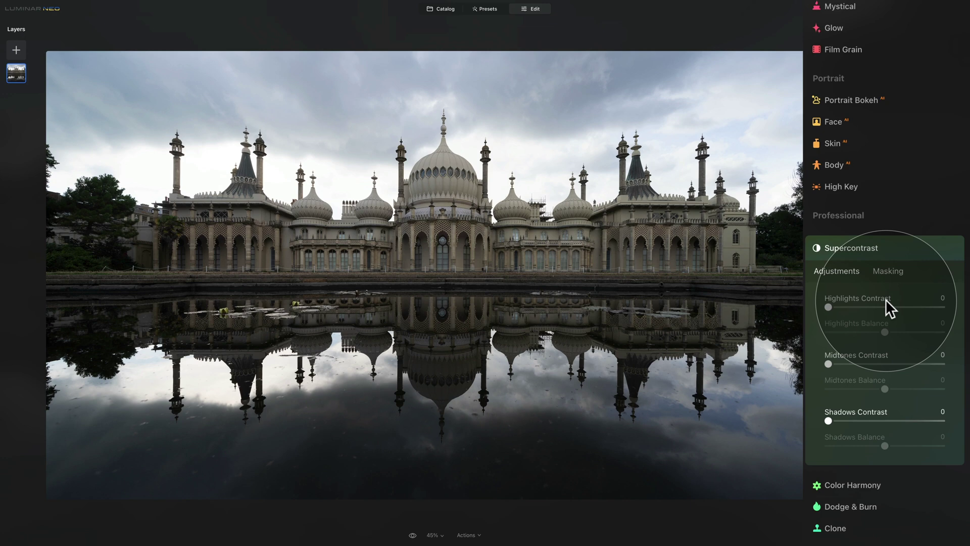
left_click_drag(828, 306, 955, 309)
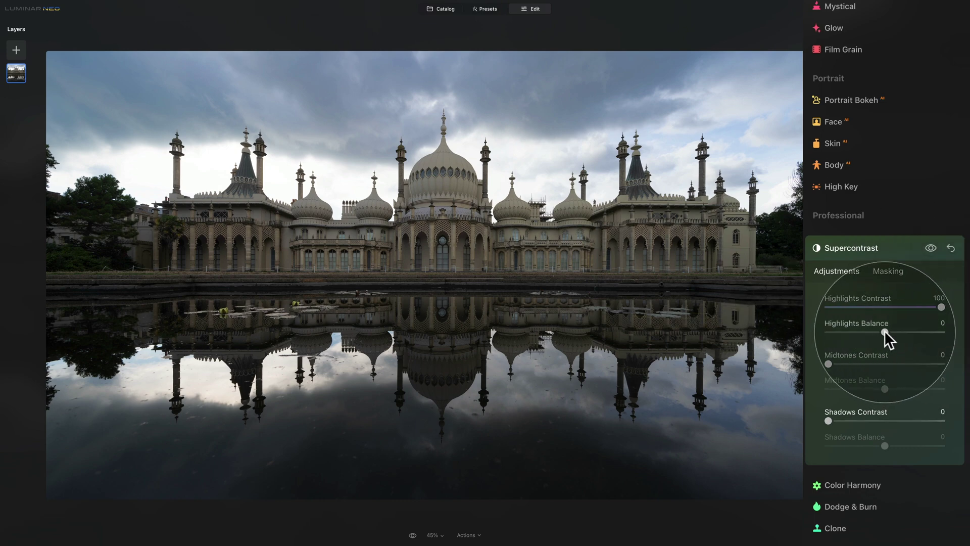
left_click_drag(884, 330, 938, 337)
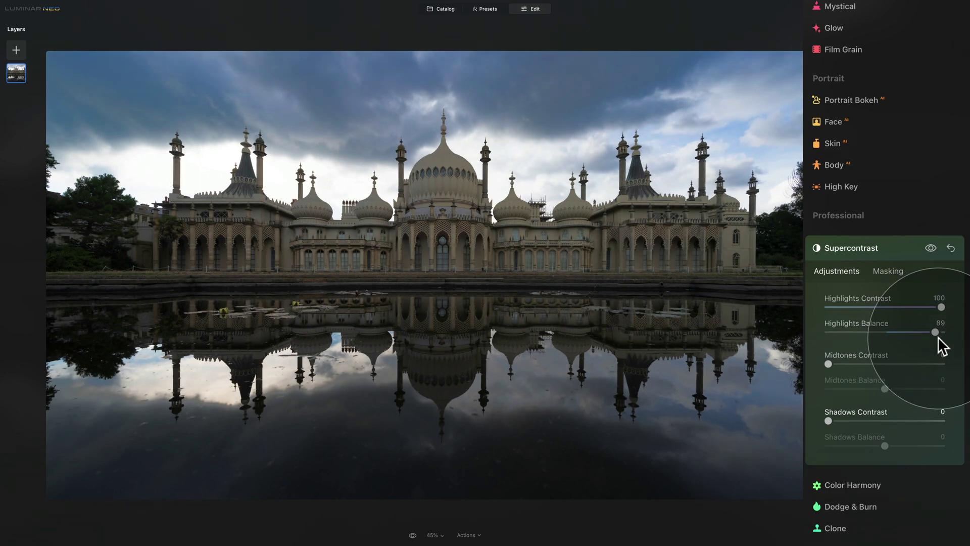
Step: Compare the palace photo with and without the Supercontrast adjustments, and close the tool
left_click(931, 248)
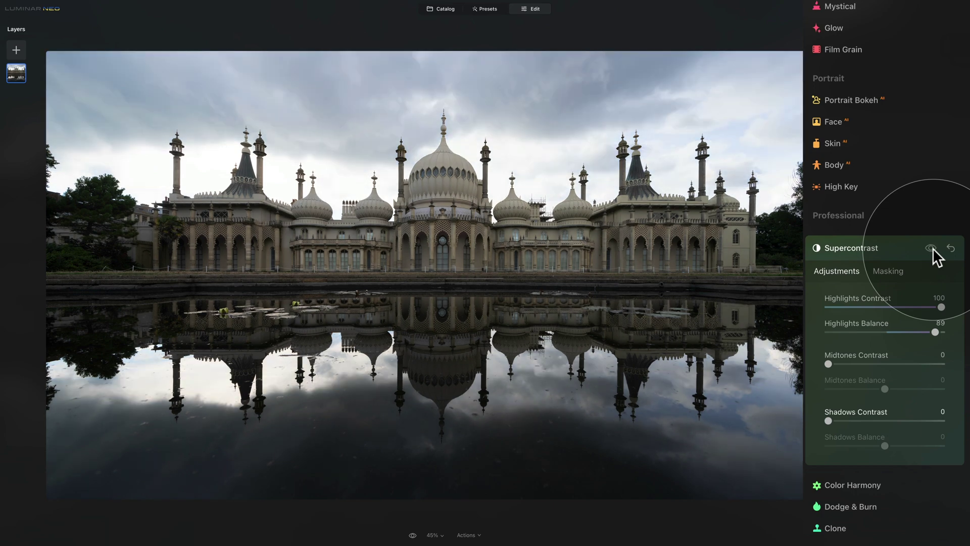
left_click(929, 248)
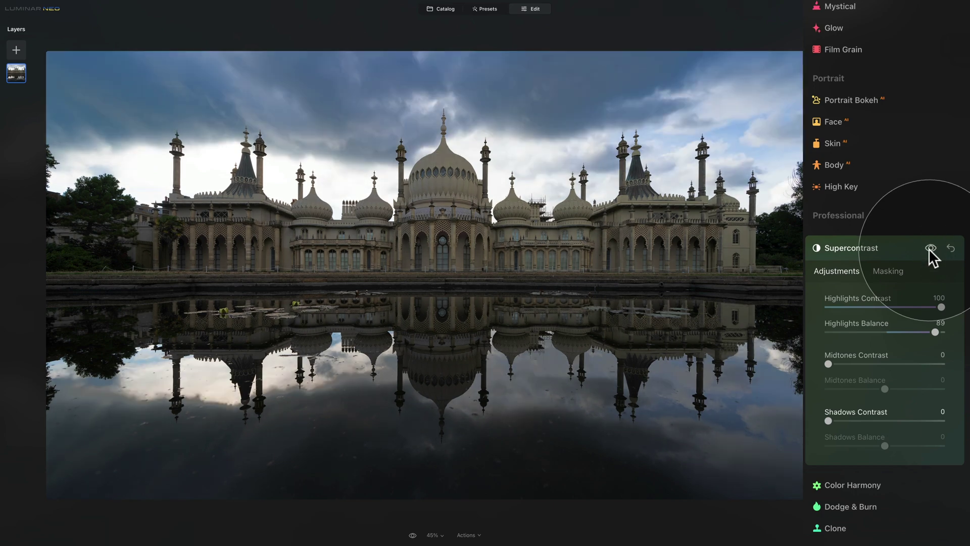
left_click_drag(828, 363, 811, 354)
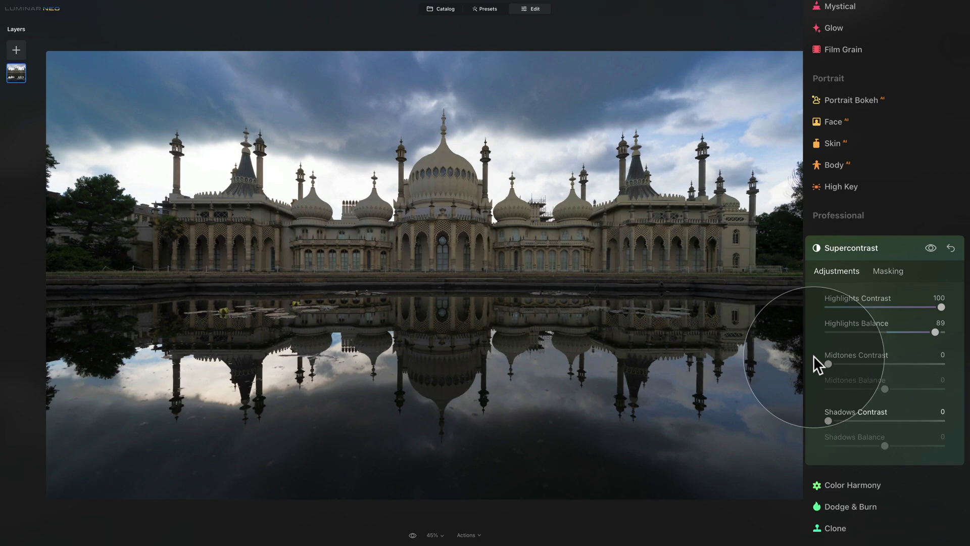
left_click(866, 253)
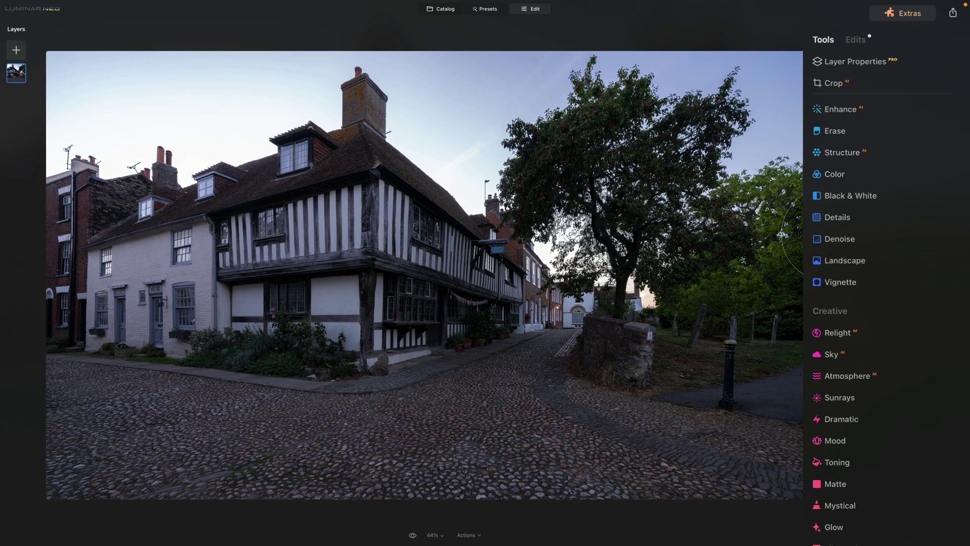
Step: Show the 02 - Golden Hour collection in the Sky replacement tool for the timber-framed house photo
left_click(835, 353)
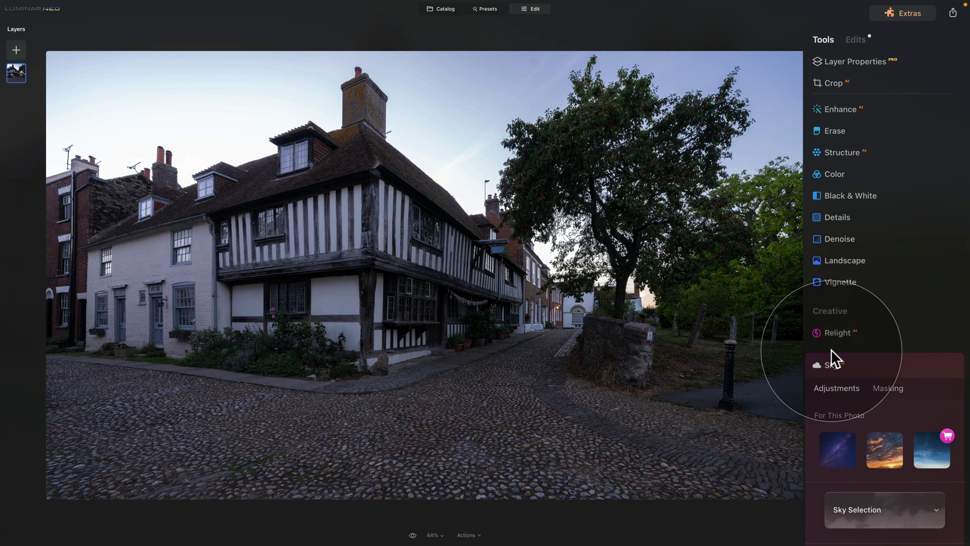
scroll(875, 368, "down", 5)
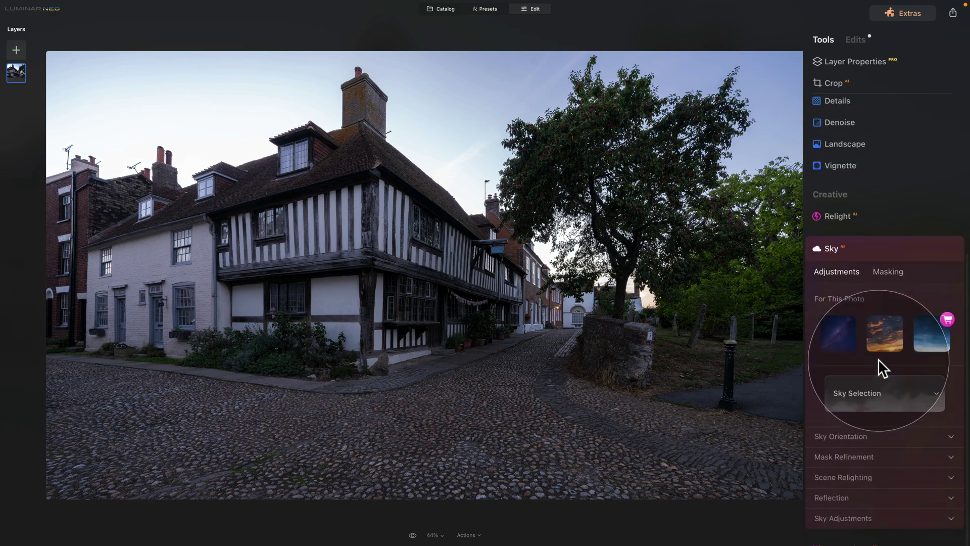
scroll(877, 359, "down", 2)
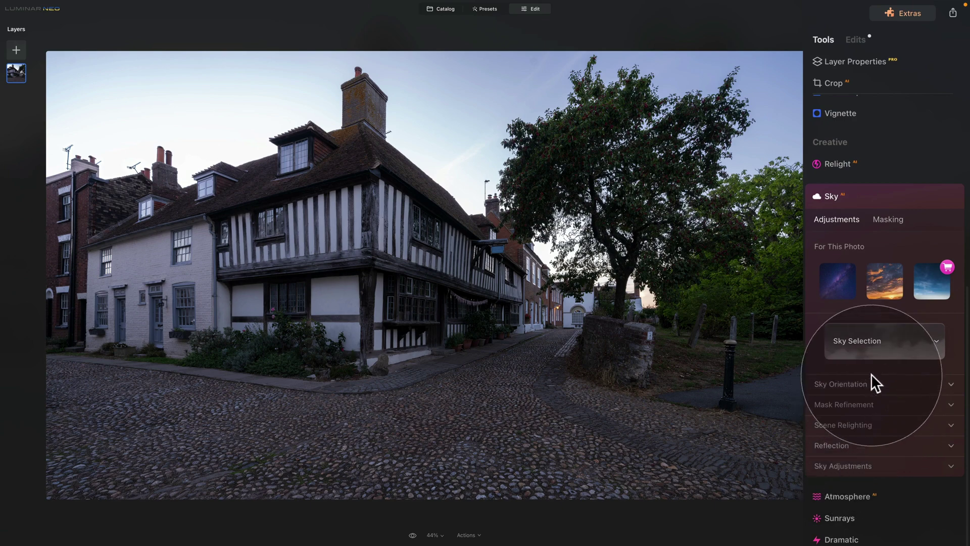
left_click(898, 340)
scroll(900, 341, "down", 2)
scroll(900, 295, "down", 5)
left_click(901, 208)
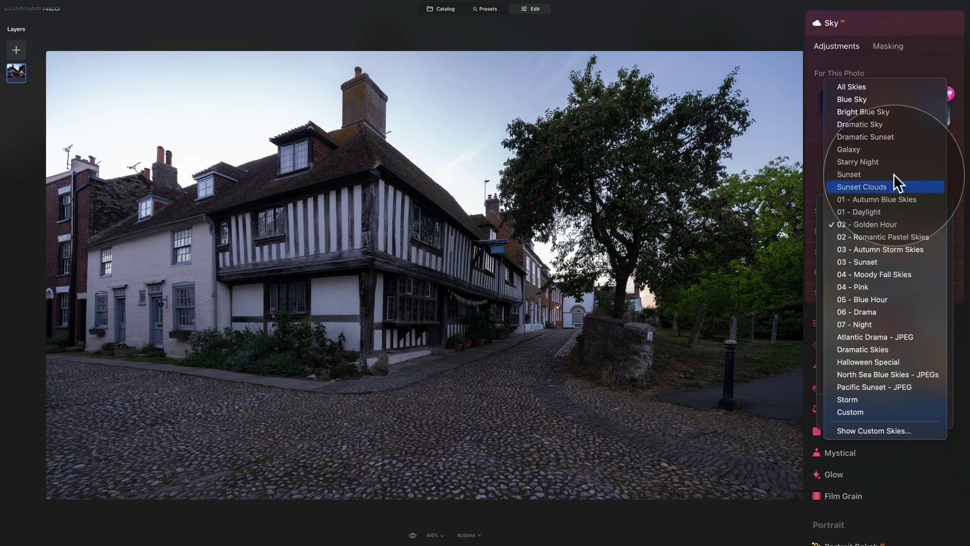
left_click(889, 224)
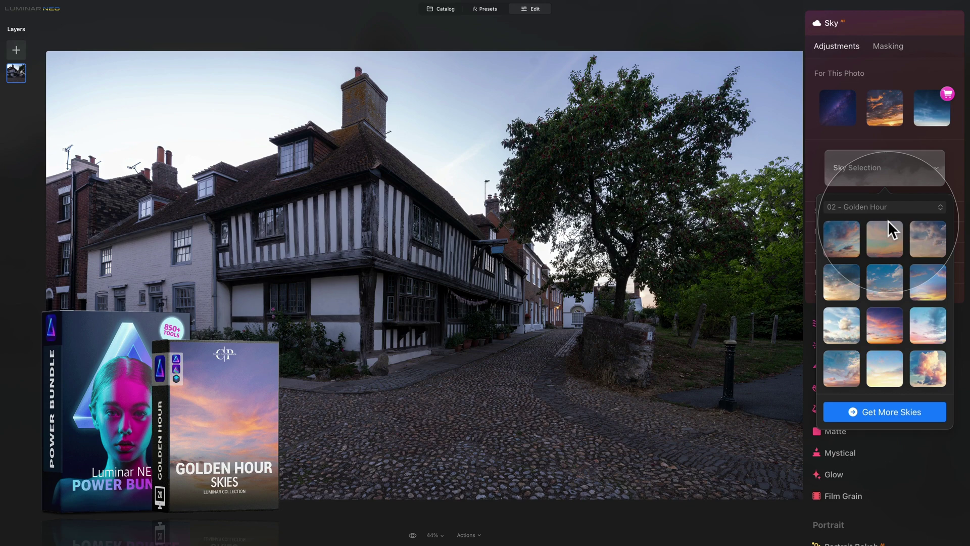
Step: Try the first Golden Hour skies, keep 02 - Golden Hour - 11-Edit, and compare the photo with and without it
left_click(847, 242)
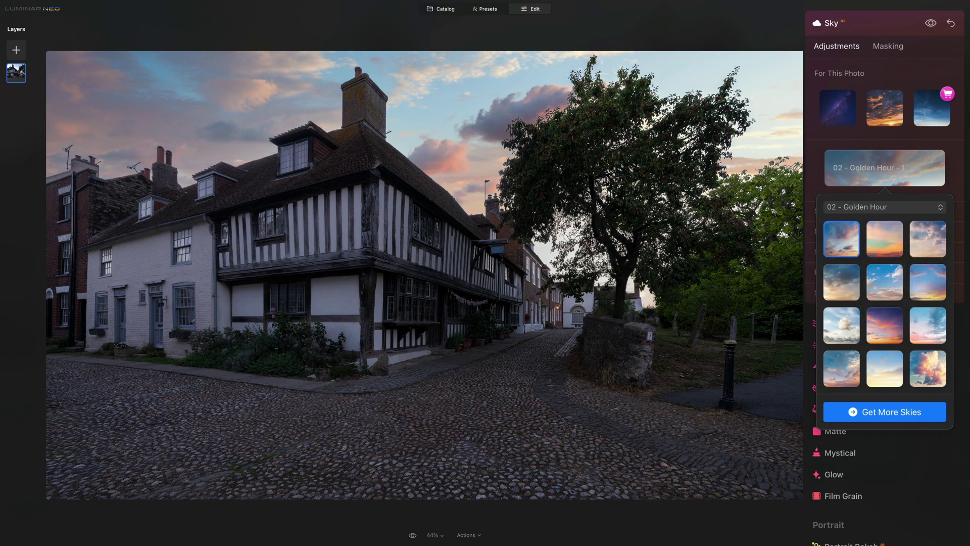
left_click(881, 241)
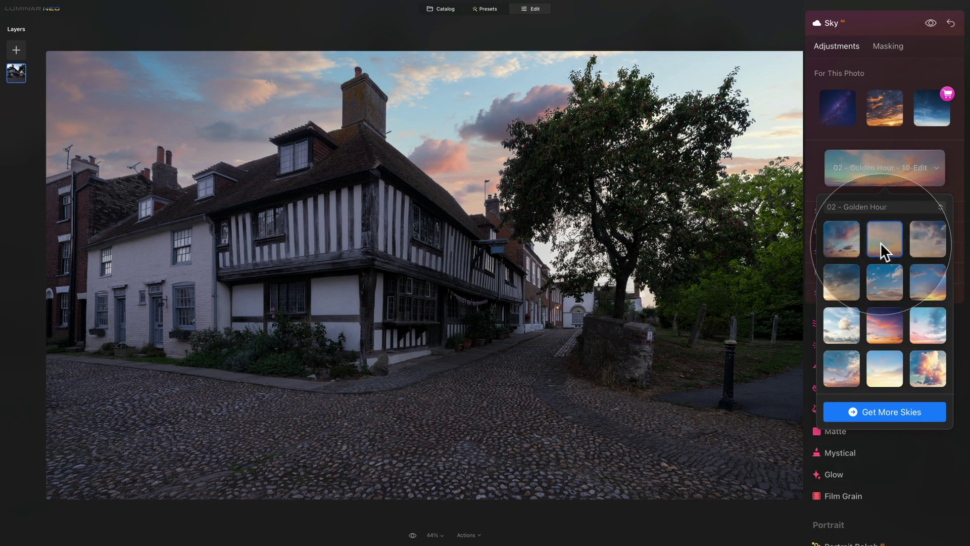
left_click(920, 241)
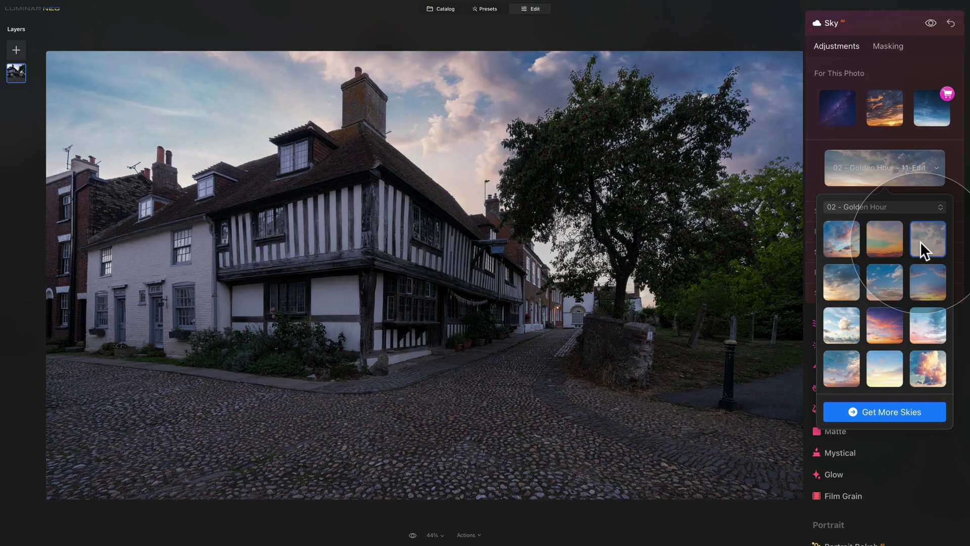
left_click(928, 24)
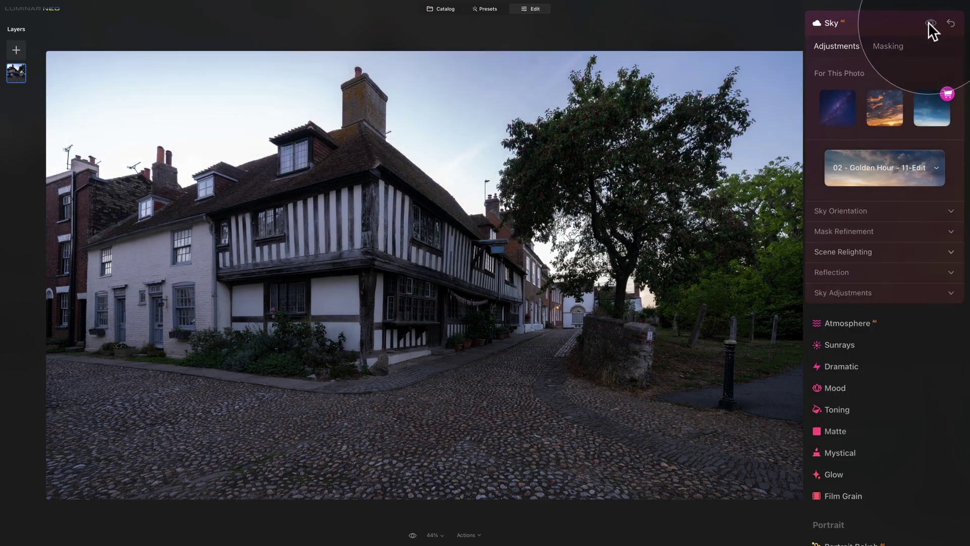
left_click(930, 24)
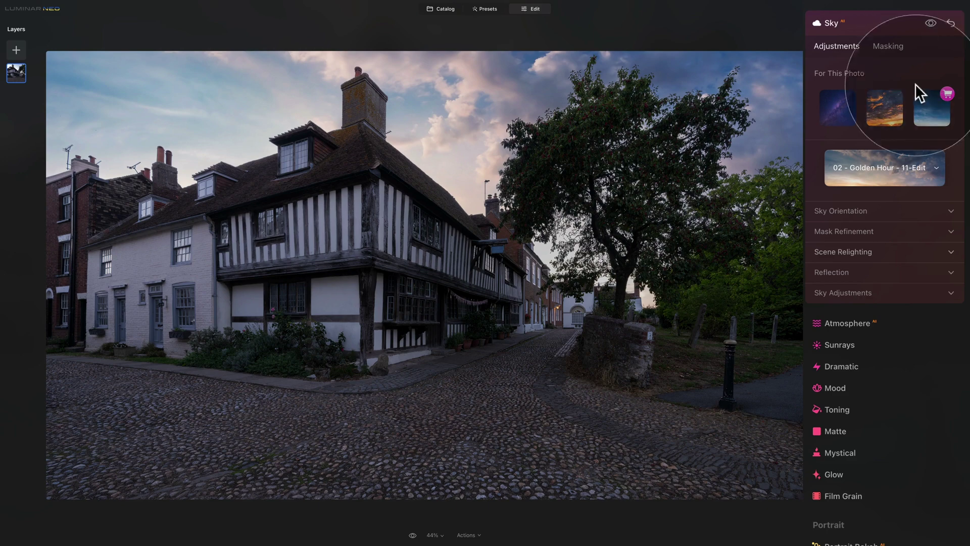
Step: Set the replacement sky's Horizontal Position to -7 in its orientation settings
left_click(895, 210)
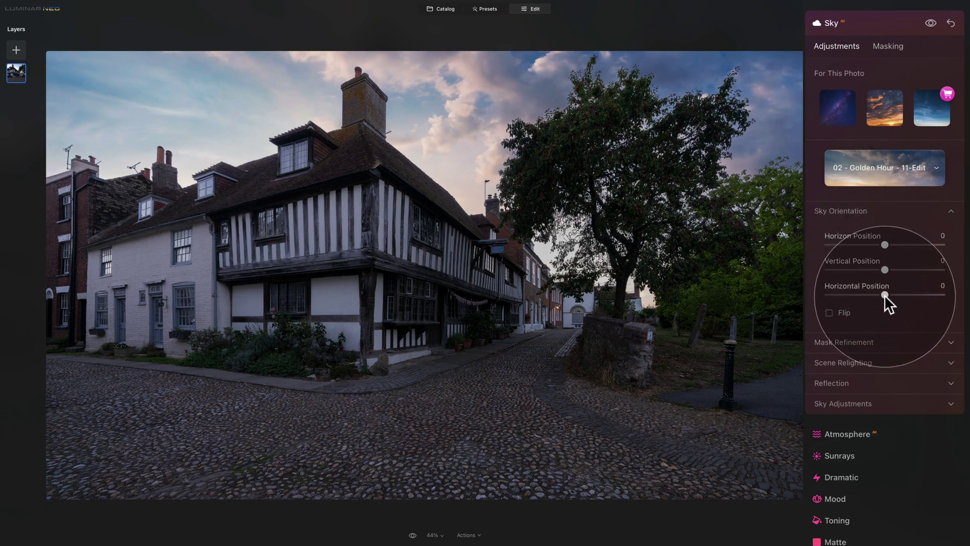
left_click_drag(884, 293, 879, 292)
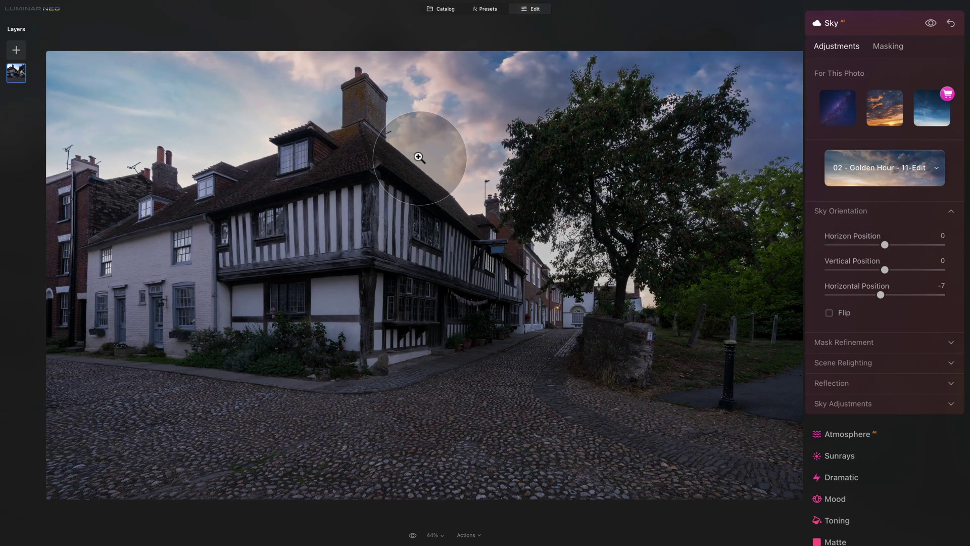
left_click(879, 210)
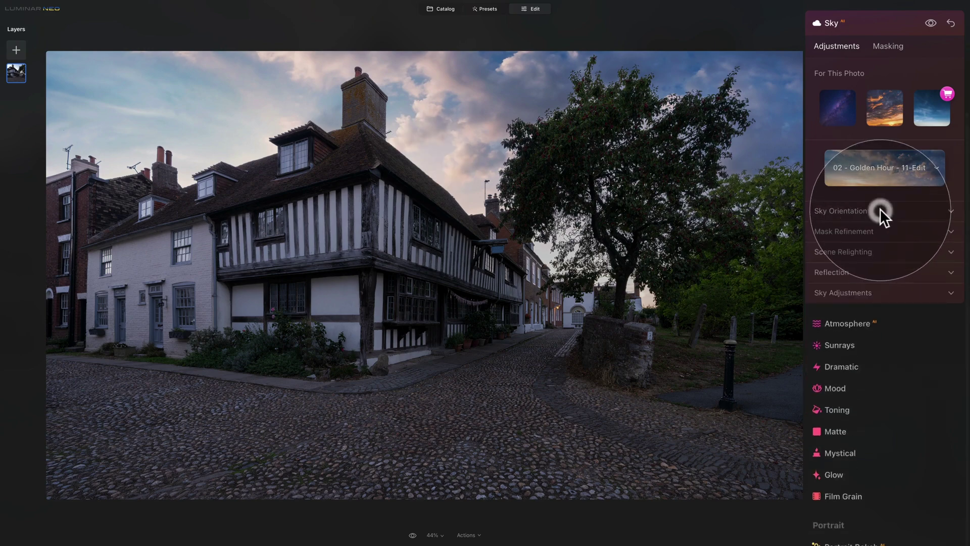
Step: Refine the sky mask with Global at 76, Close Gaps at 15 and Fix Details at 61
left_click(869, 231)
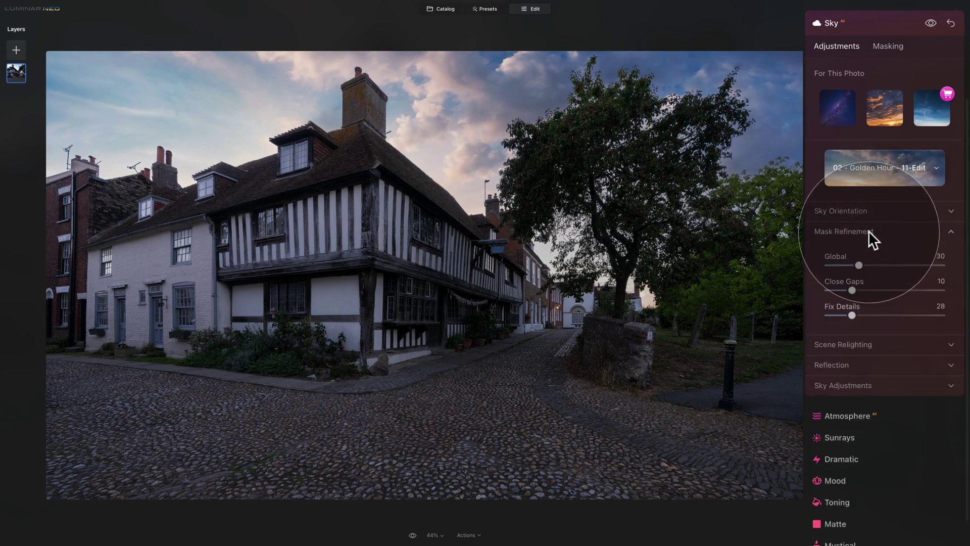
left_click_drag(859, 264, 913, 265)
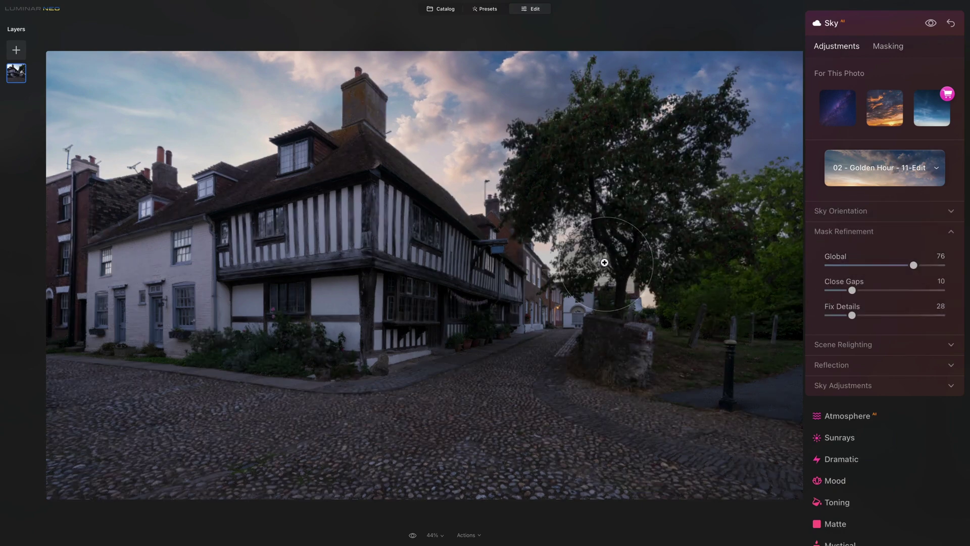
left_click(868, 290)
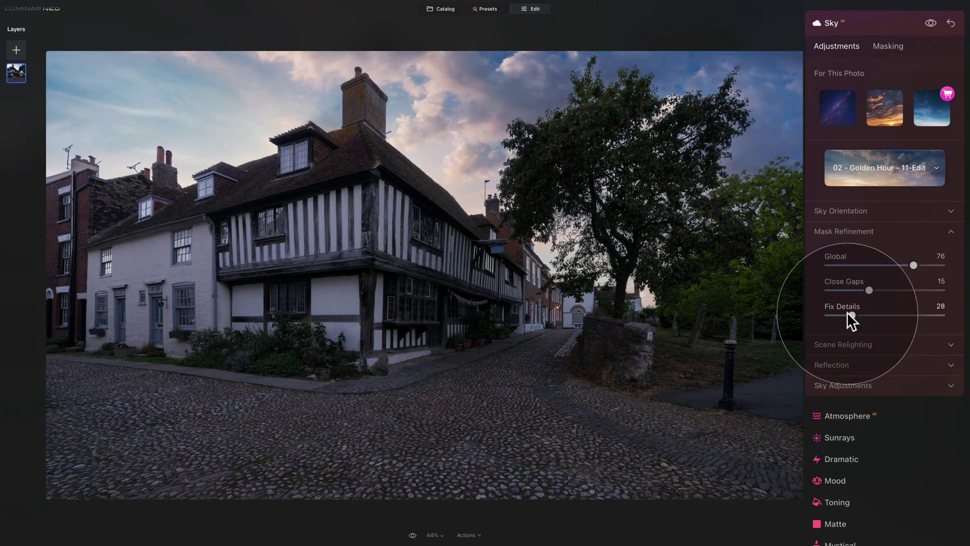
left_click_drag(857, 314, 893, 314)
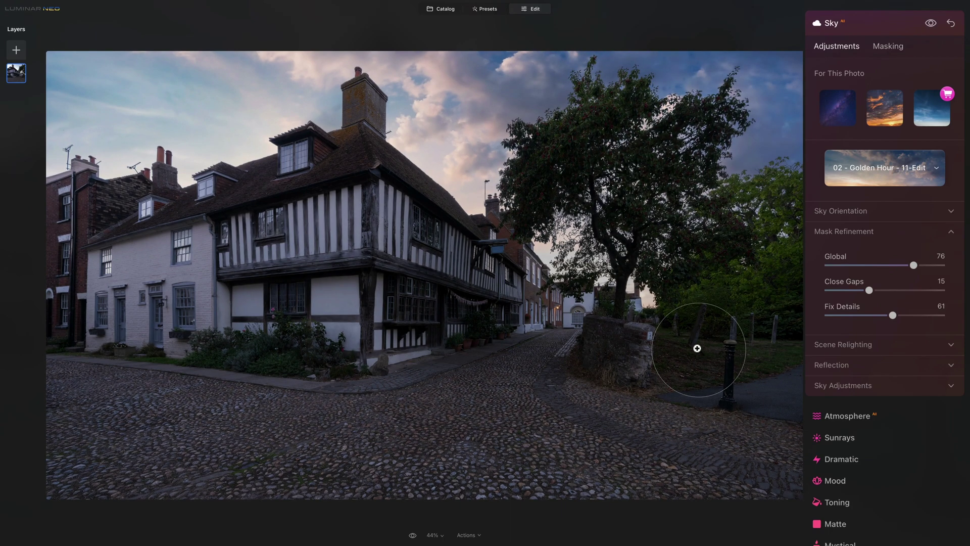
left_click(866, 232)
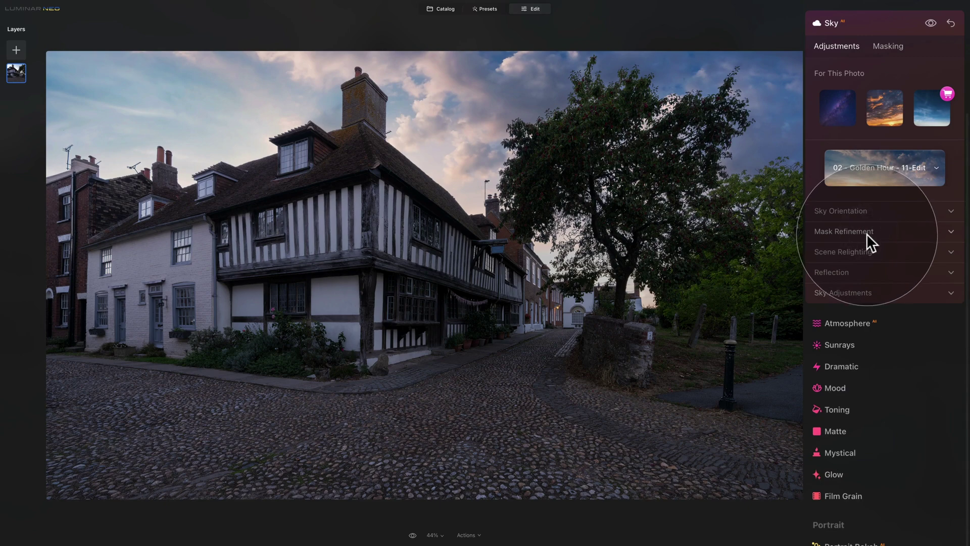
Step: Relight the scene to match the new sky with Relight Strength at 57 and Relight Saturation at 42
left_click(856, 252)
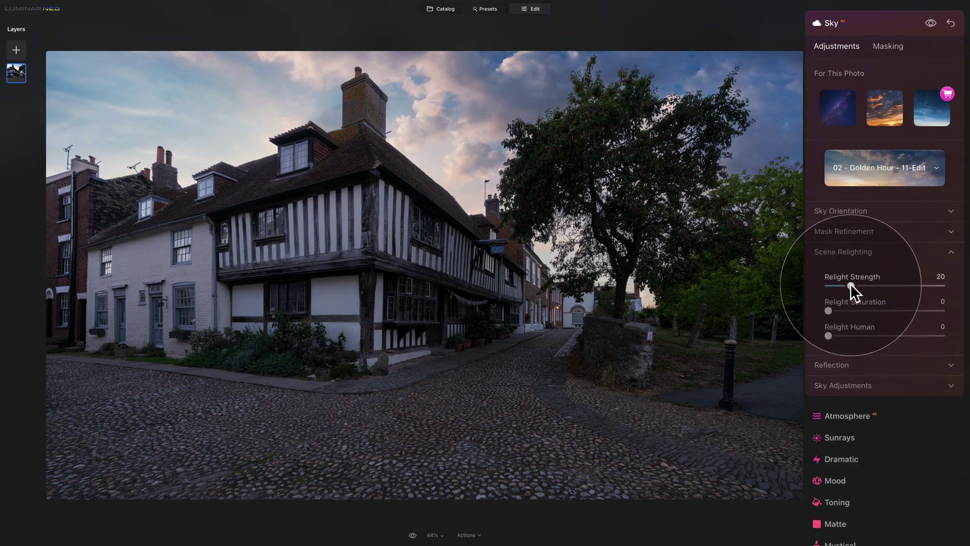
left_click_drag(851, 284, 894, 284)
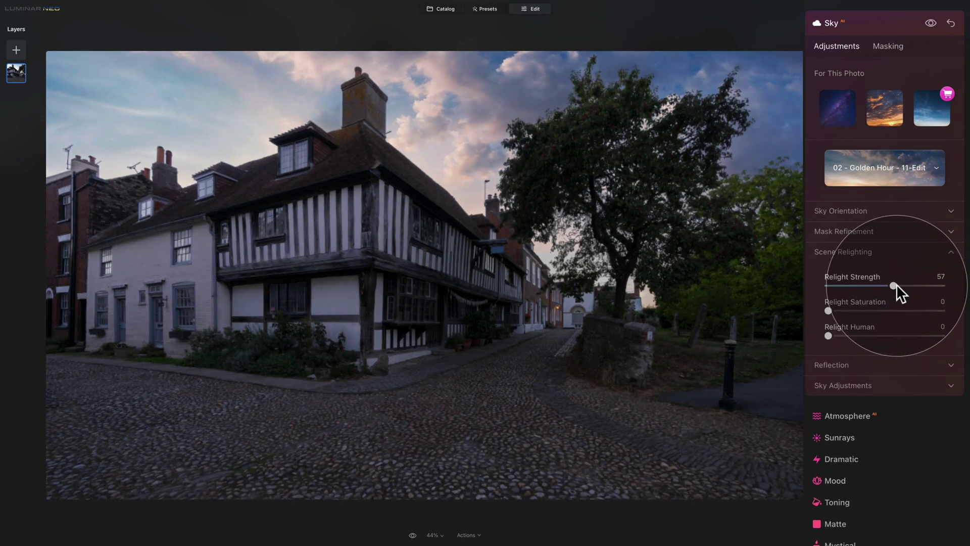
left_click_drag(831, 310, 882, 310)
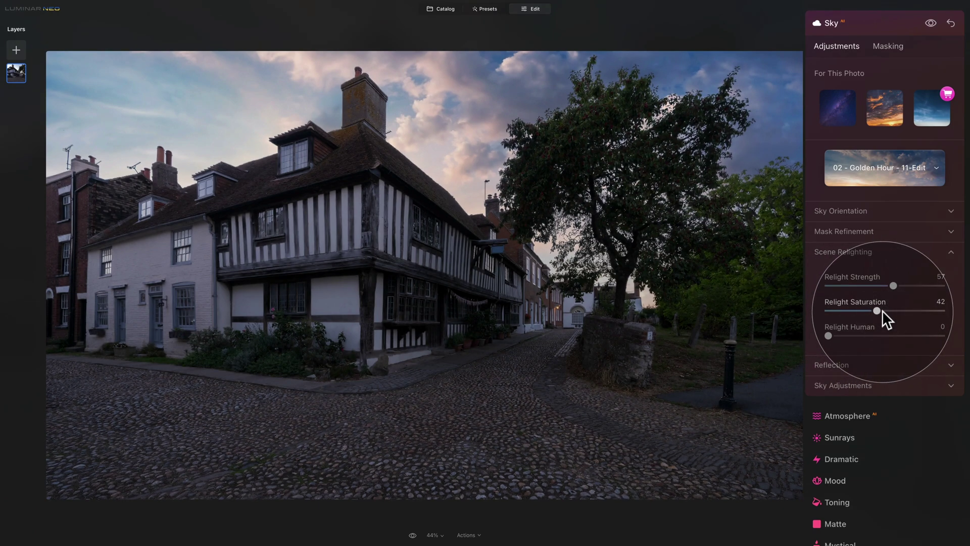
left_click(863, 252)
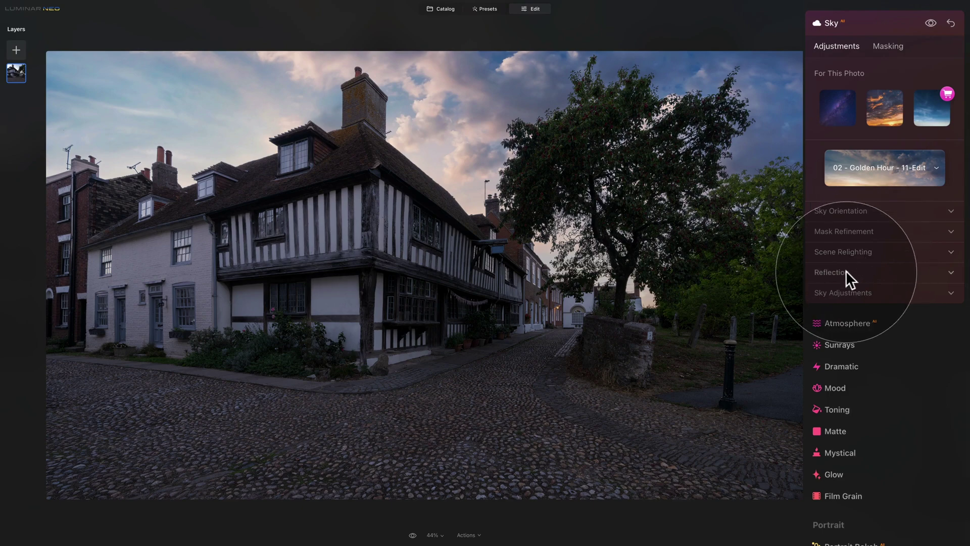
Step: Set the replacement sky's Warmth to 13 and Brightness to 10, and close the Sky tool
left_click(854, 293)
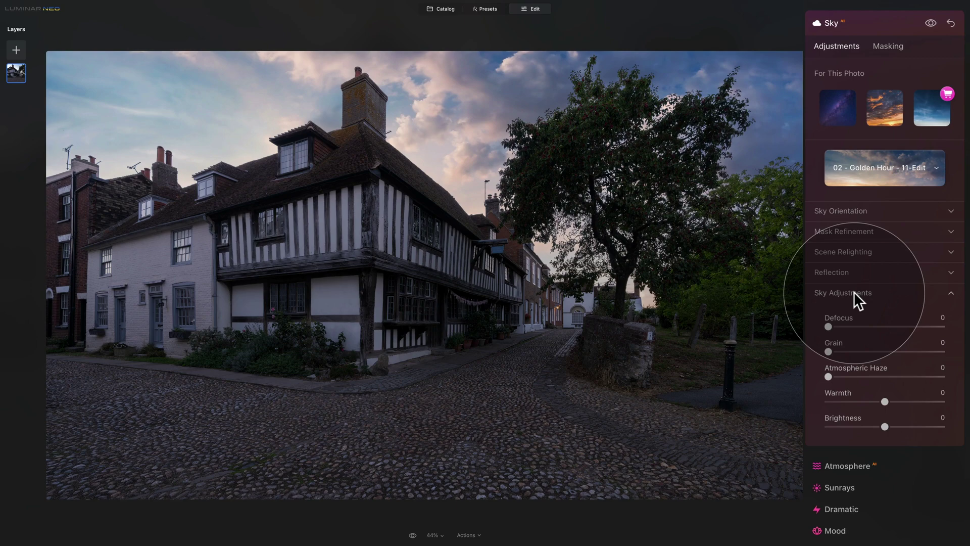
left_click_drag(884, 402, 888, 427)
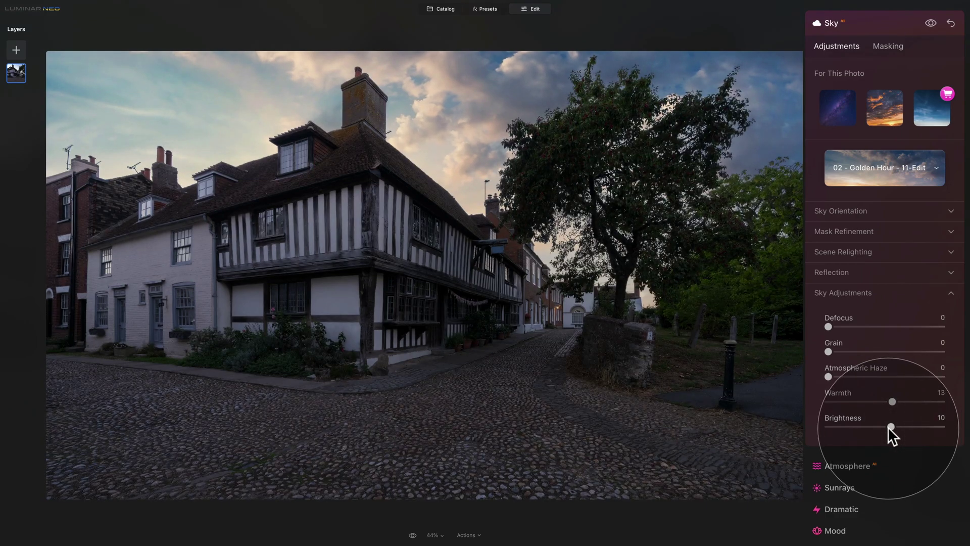
left_click(877, 21)
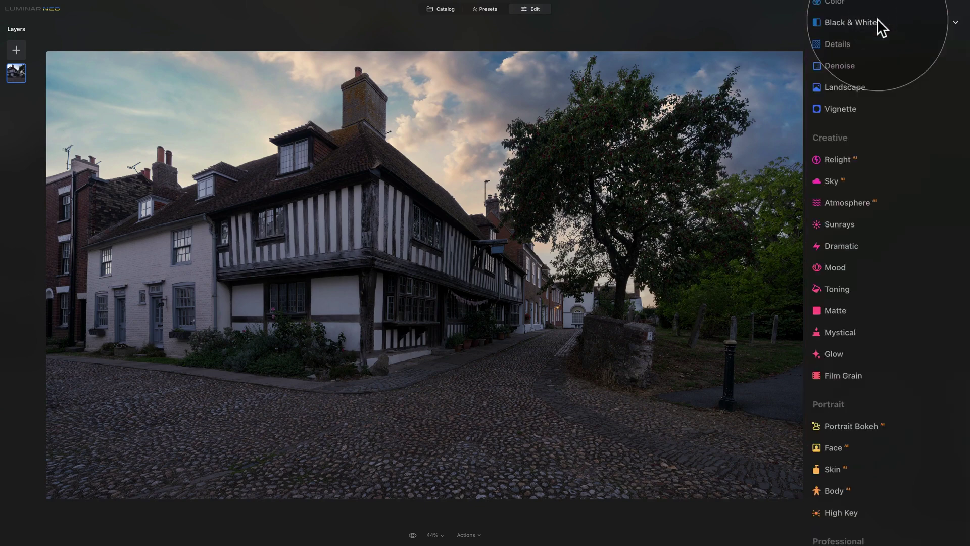